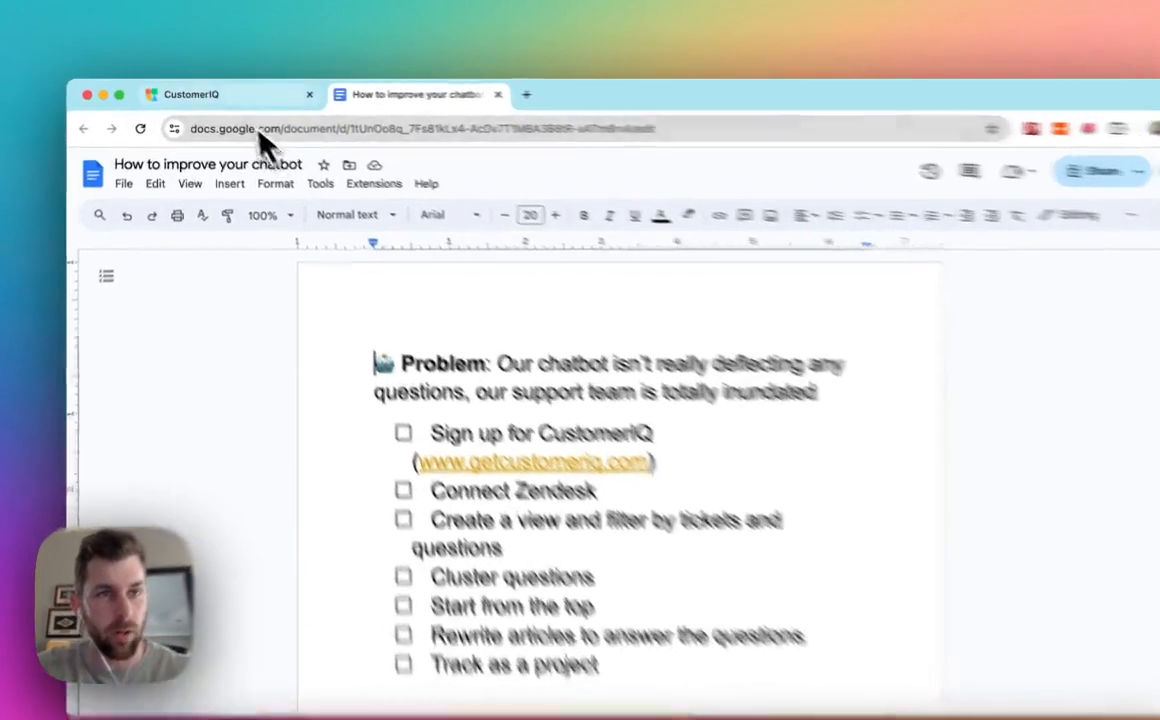
- Switch to CustomerIQ, check the workspace's apps and integrations settings, and view the submissions in the Support Tickets folder
click(237, 94)
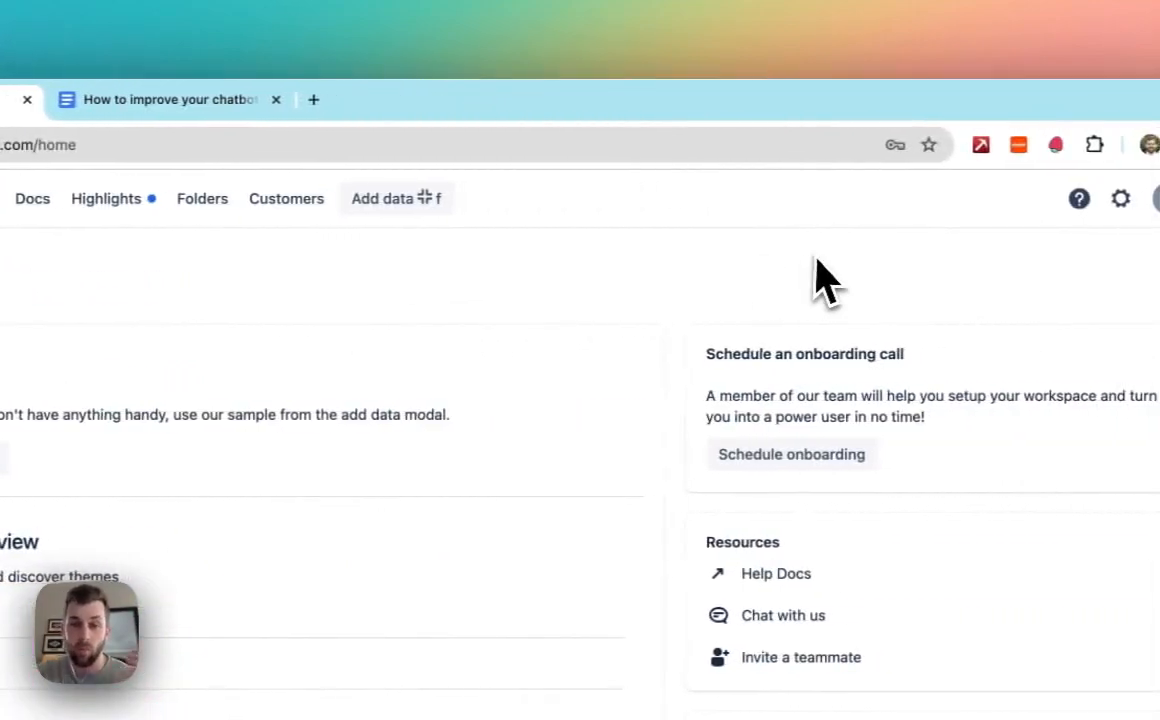
click(1121, 198)
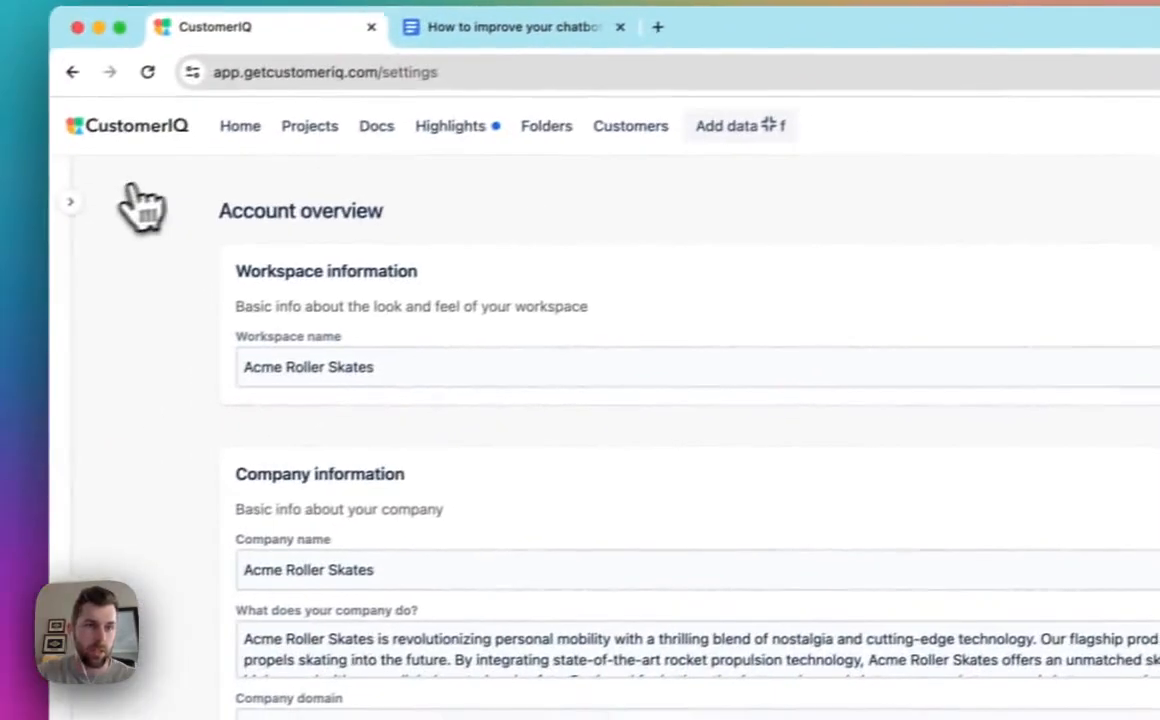
click(69, 200)
click(172, 492)
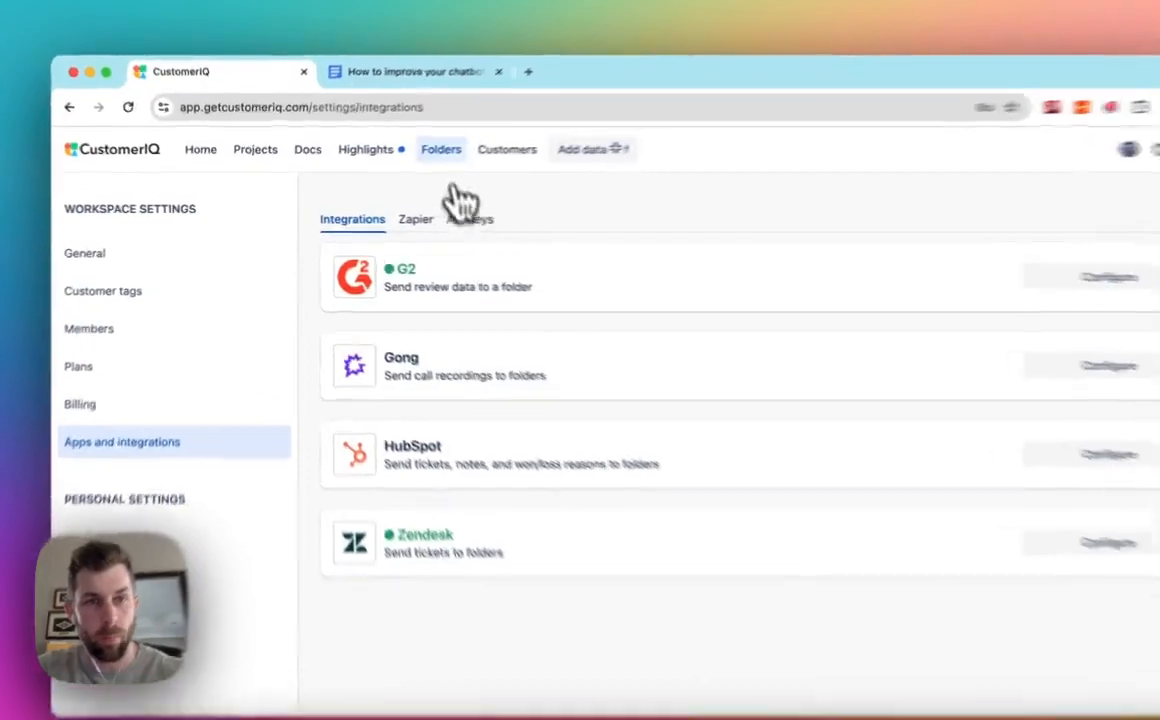
click(409, 158)
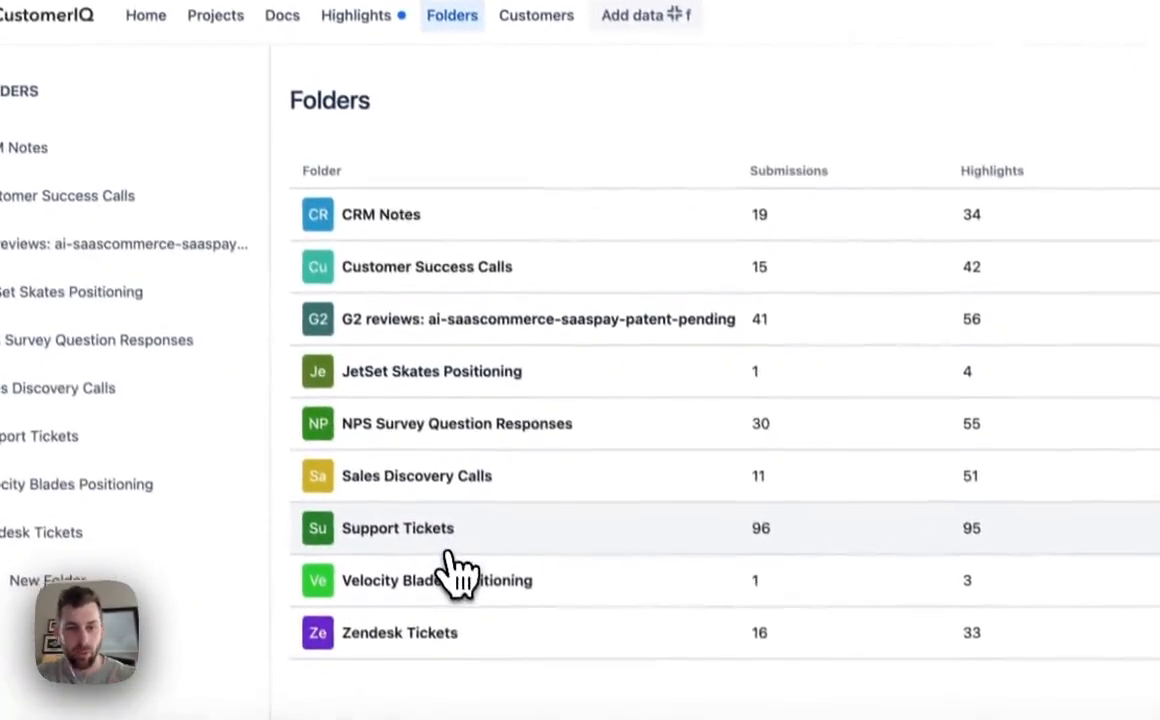
click(452, 538)
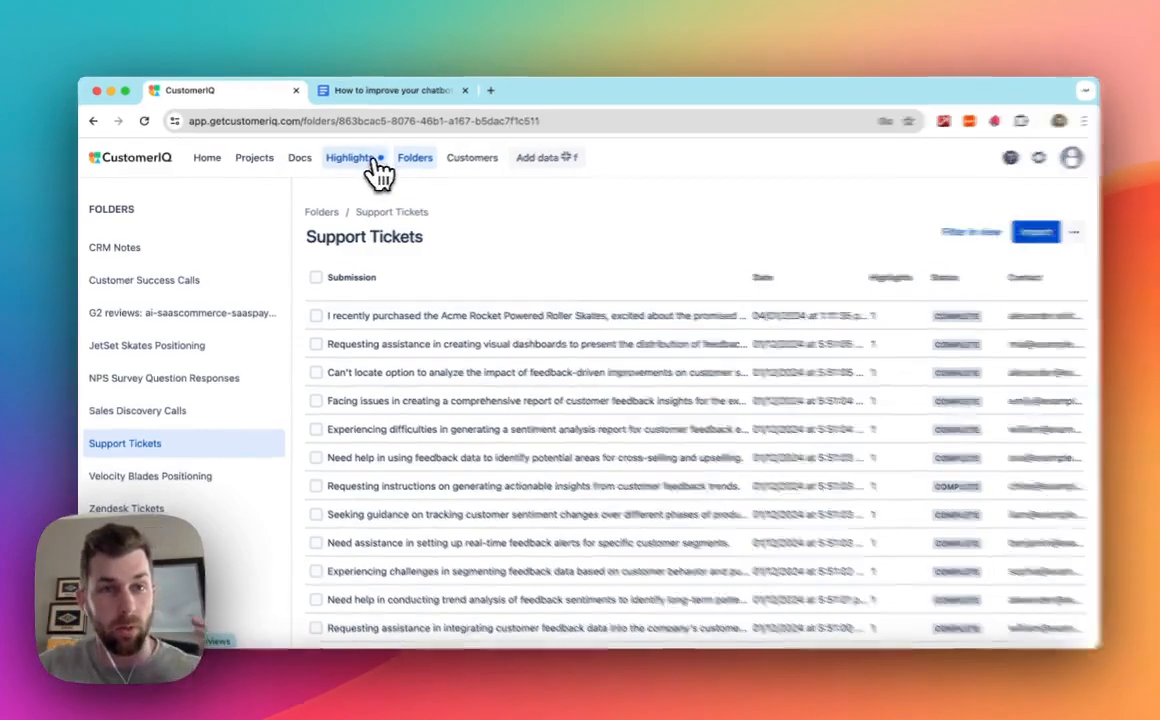
- Create a new highlights view and name it FAQs
click(367, 163)
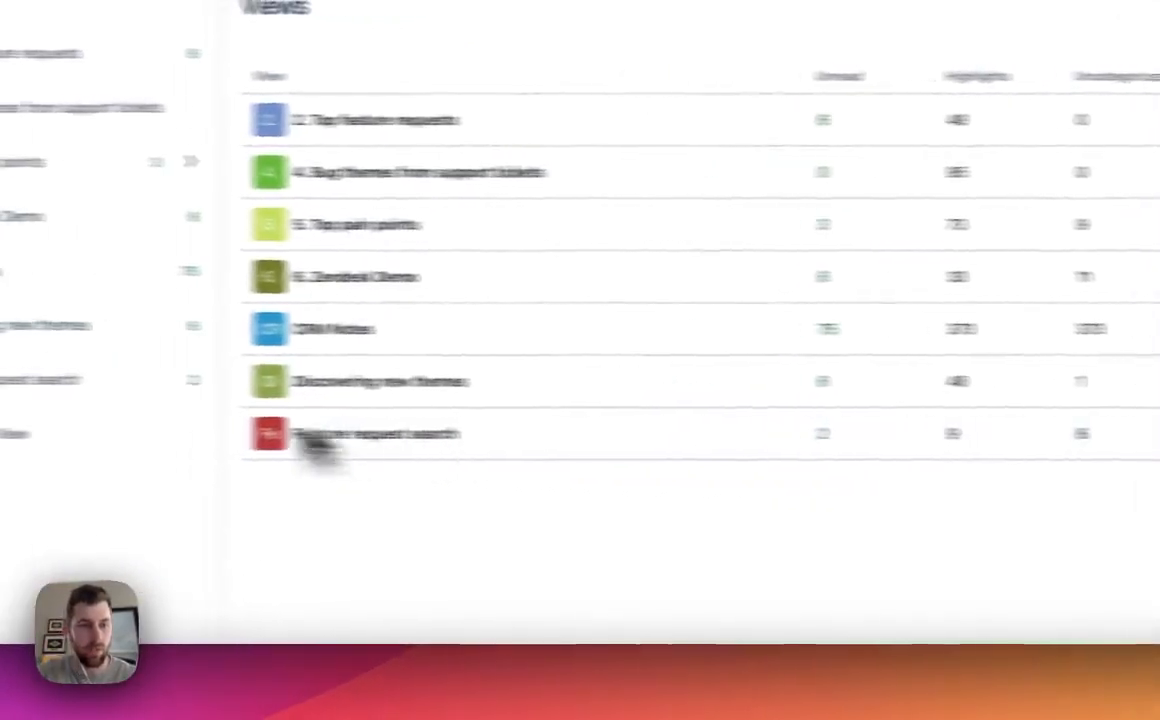
click(20, 438)
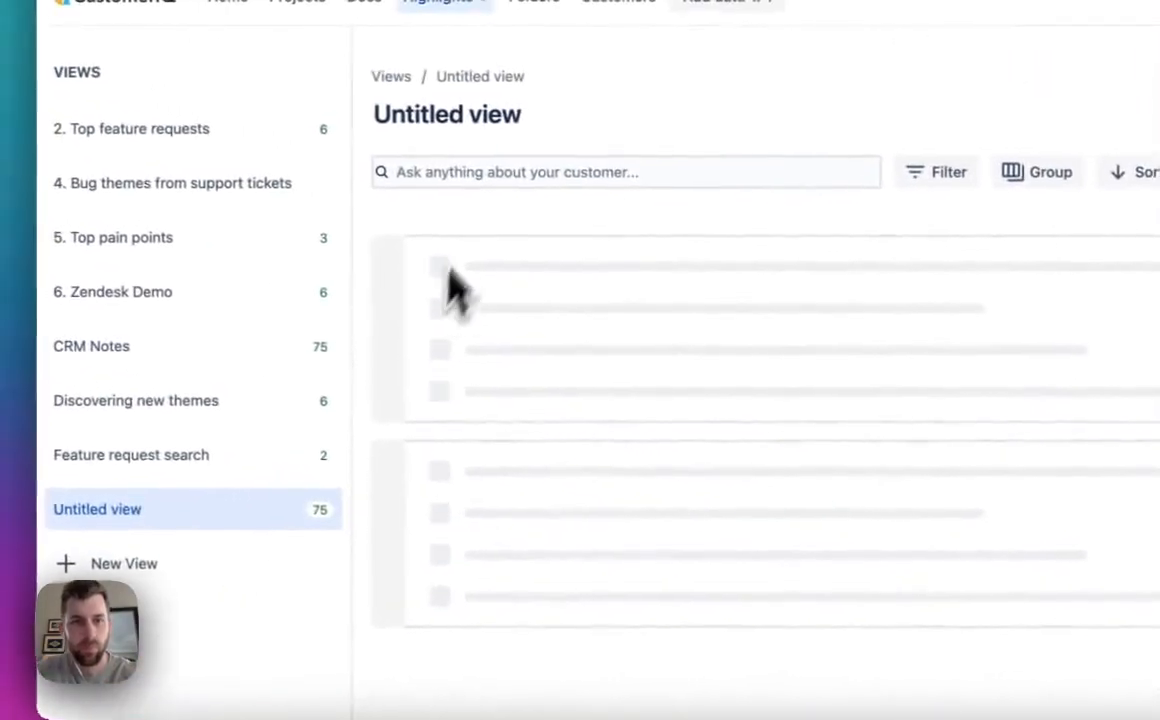
click(501, 116)
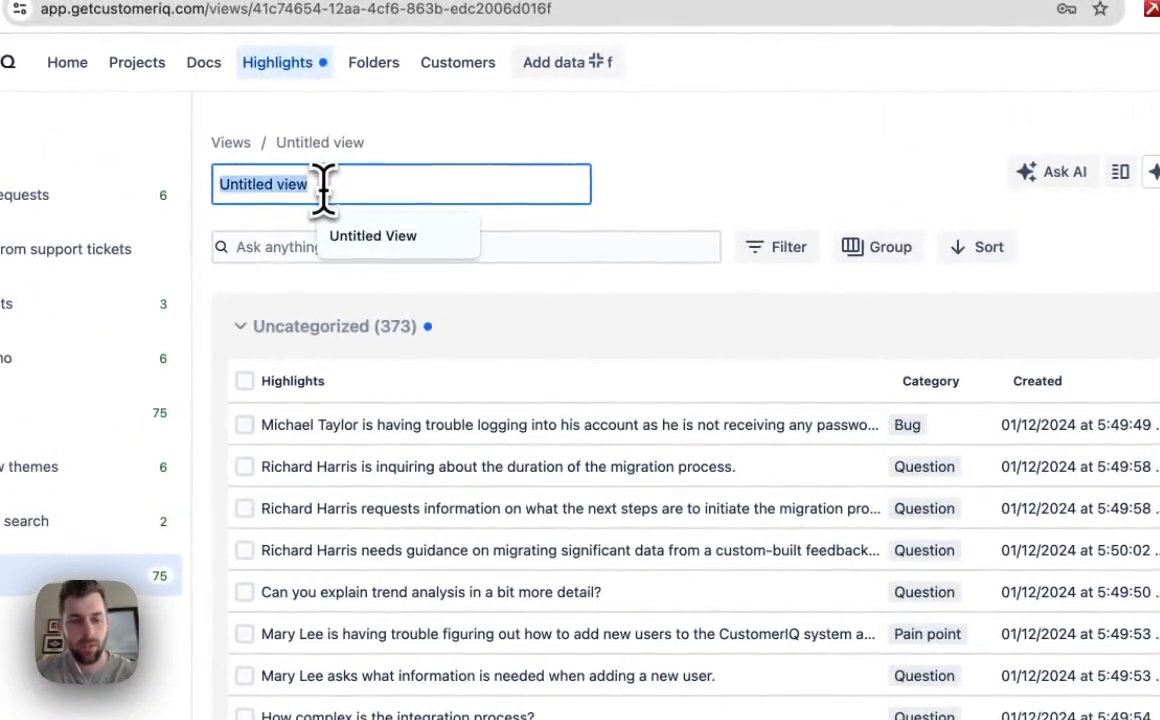
text(FAQs)
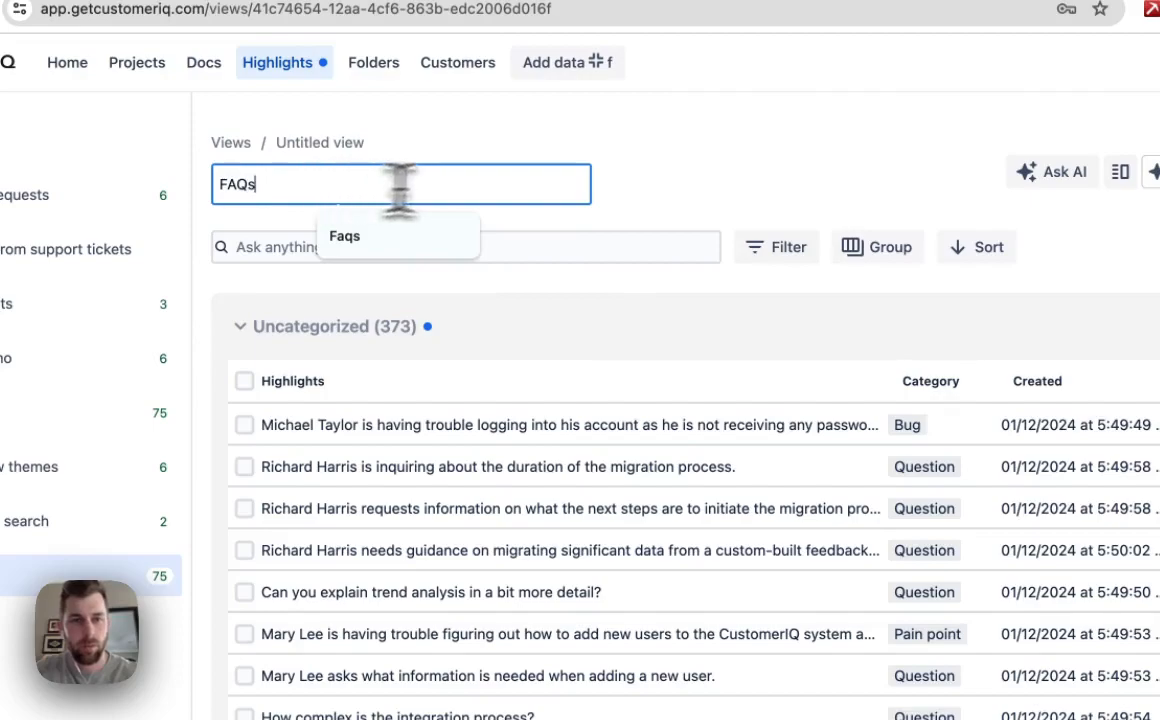
click(630, 195)
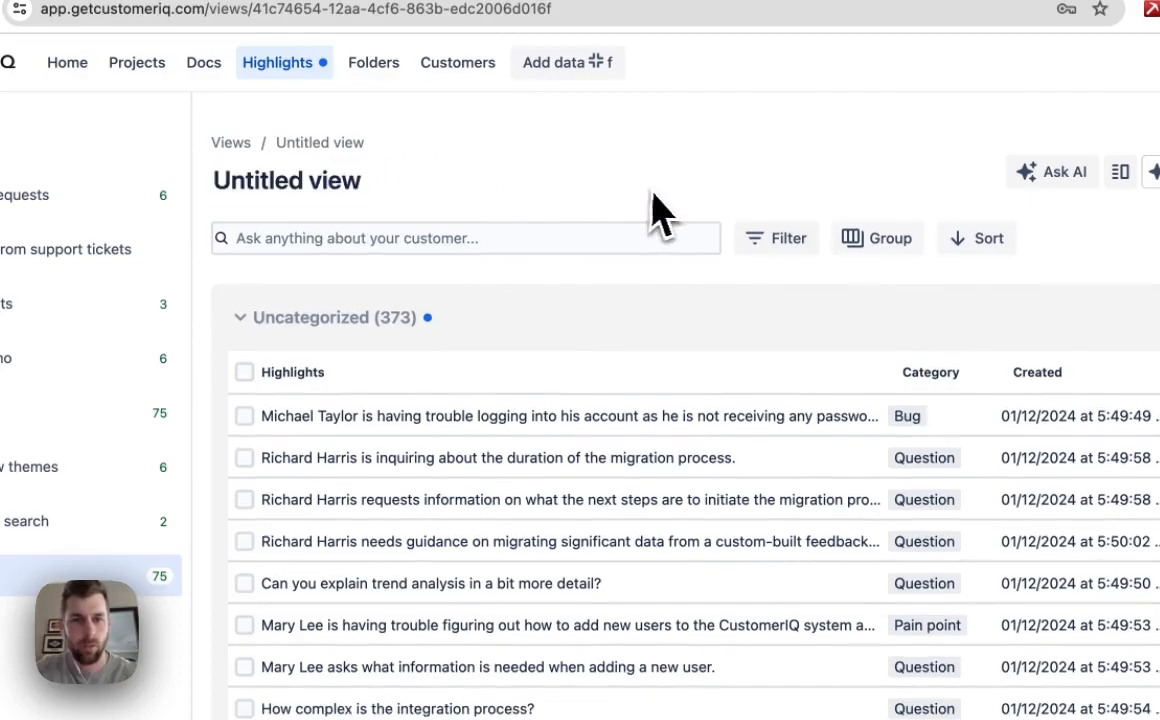
- Filter the FAQs view to highlights where Category is Question and apply the condition
click(789, 255)
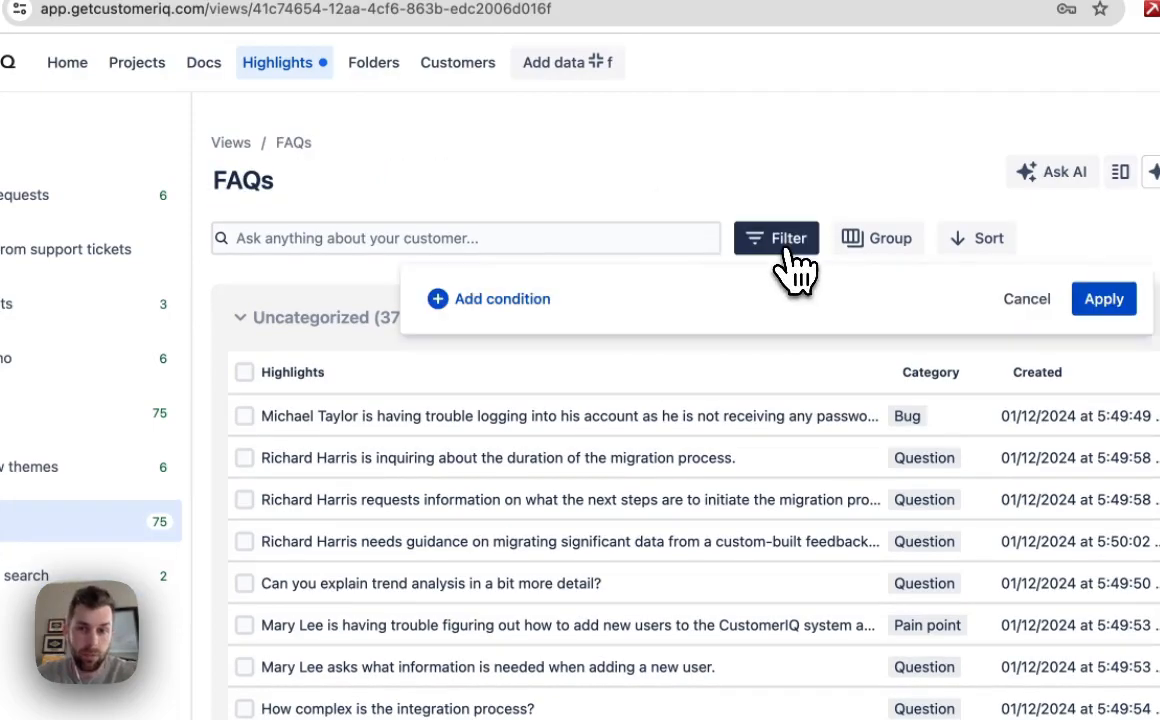
click(540, 298)
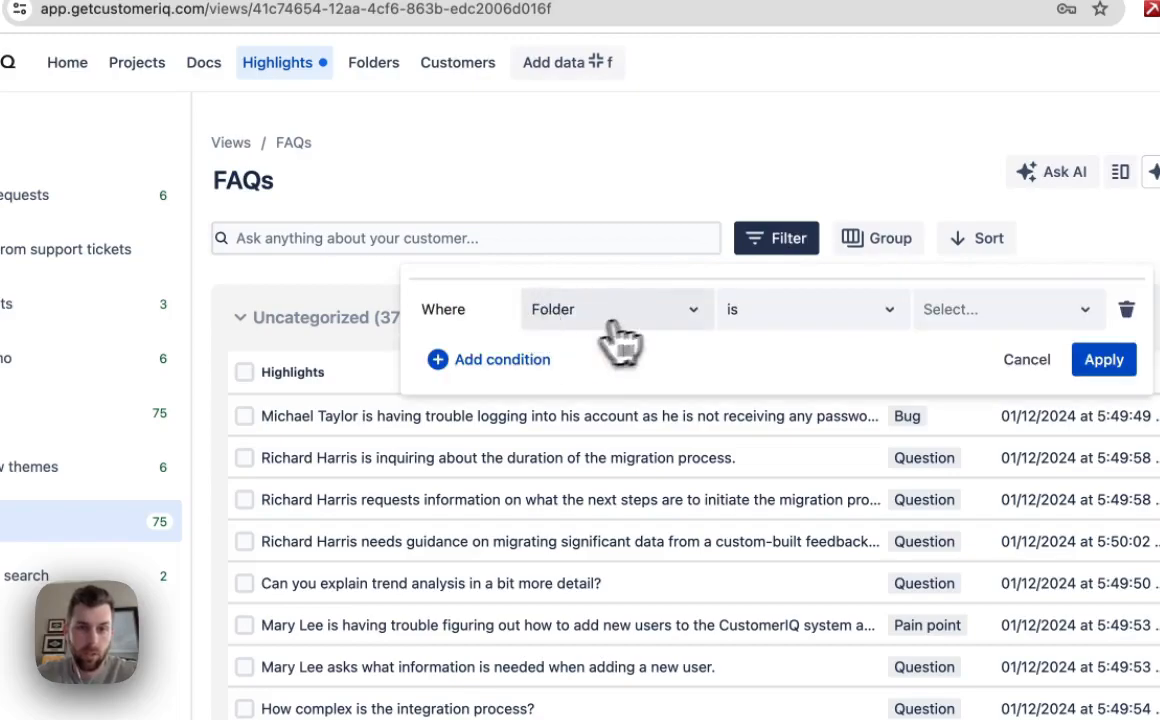
click(650, 318)
click(590, 531)
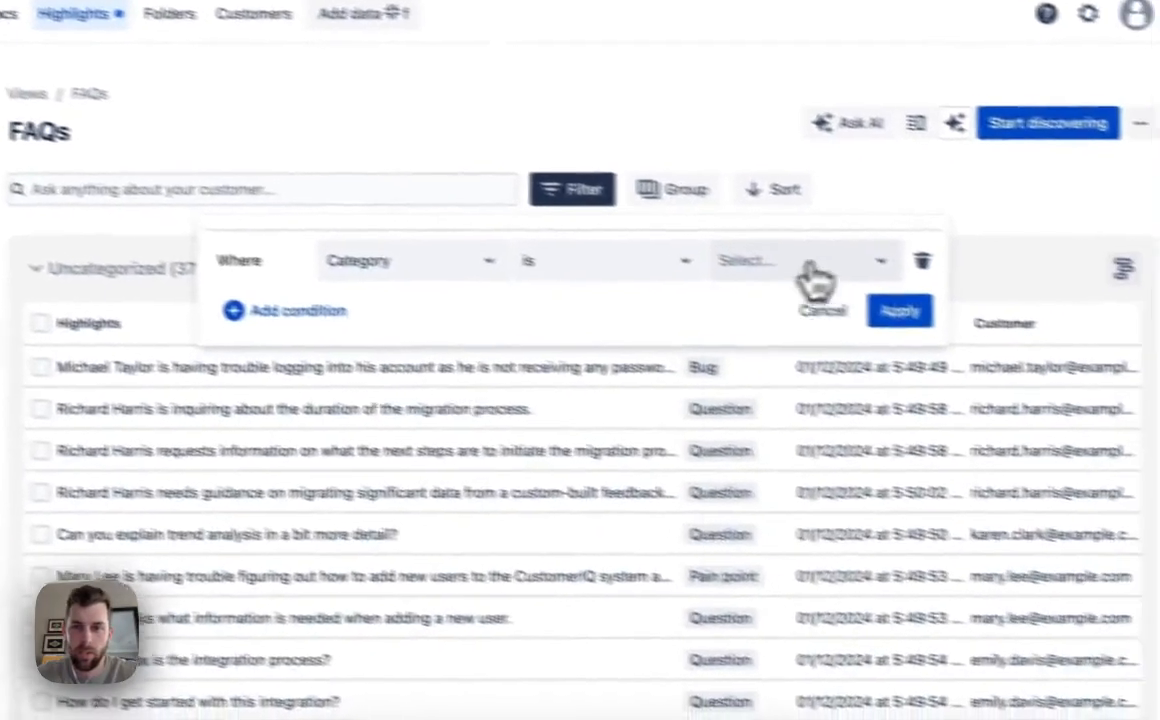
click(1000, 309)
click(714, 566)
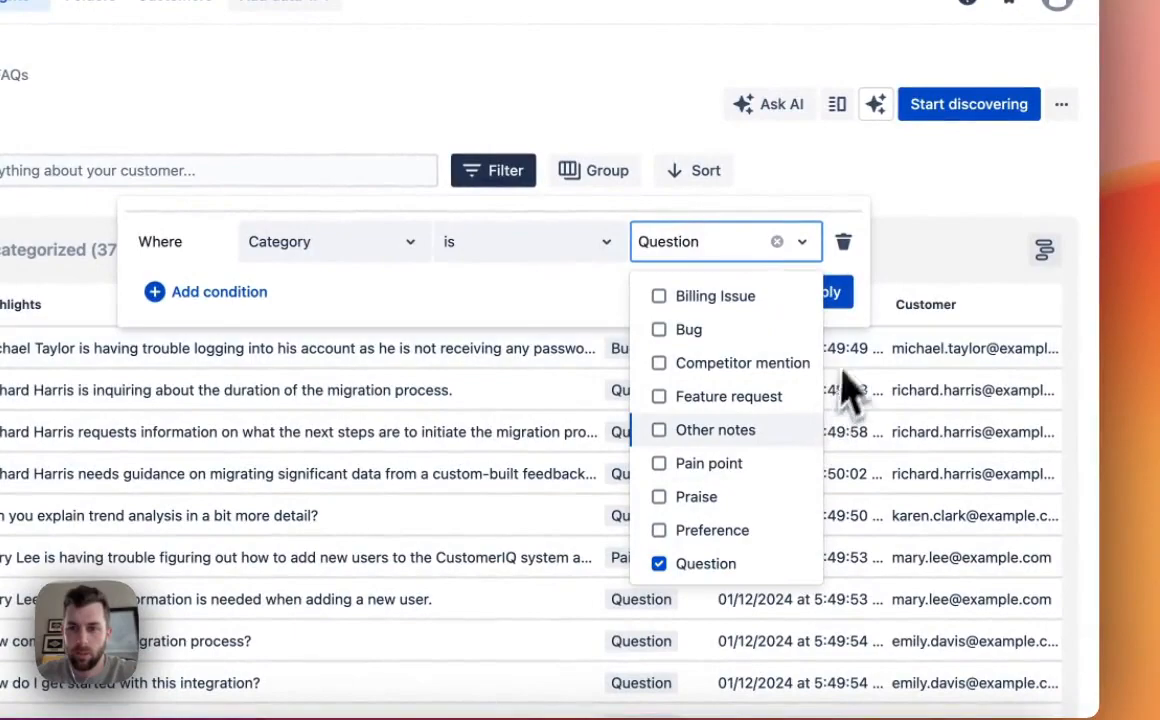
click(845, 295)
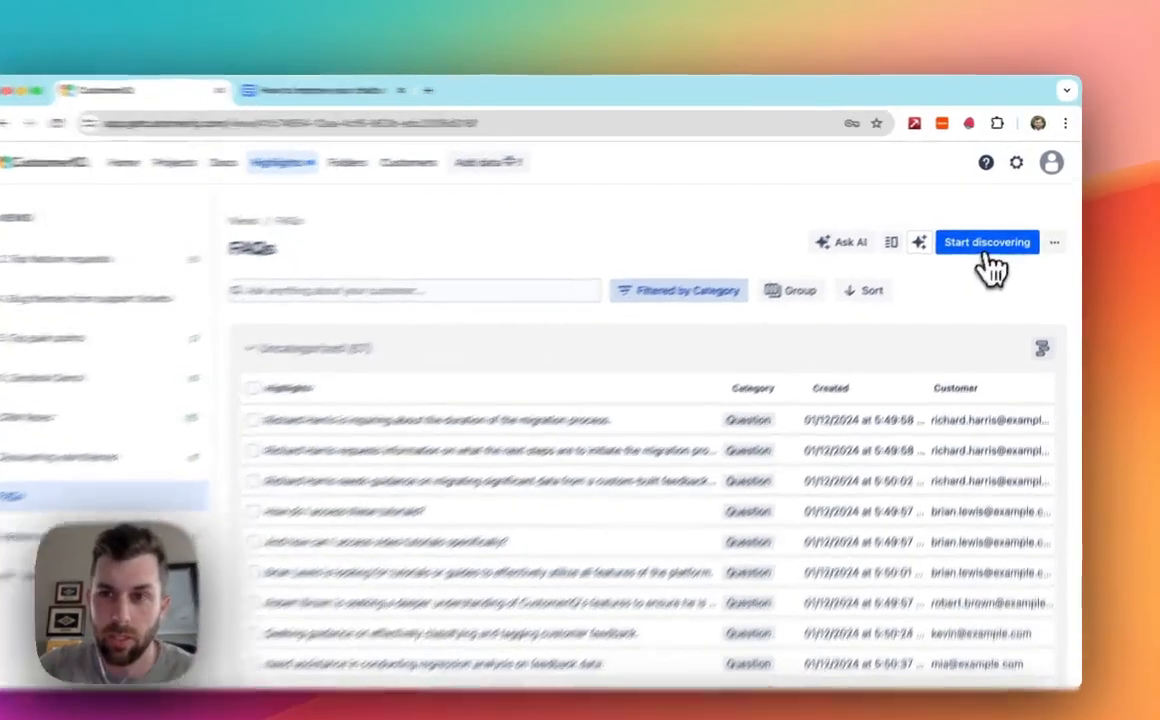
- Start discovering themes in the FAQs view and reload the page to view the updated theme chart
click(995, 231)
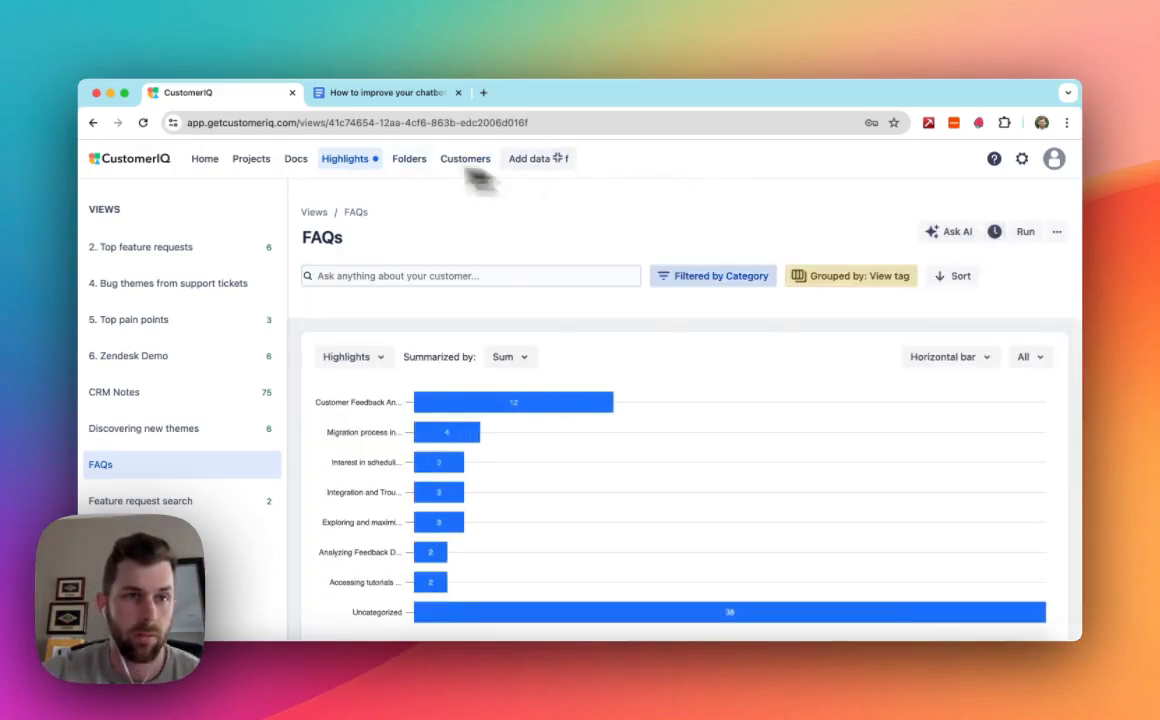
click(143, 123)
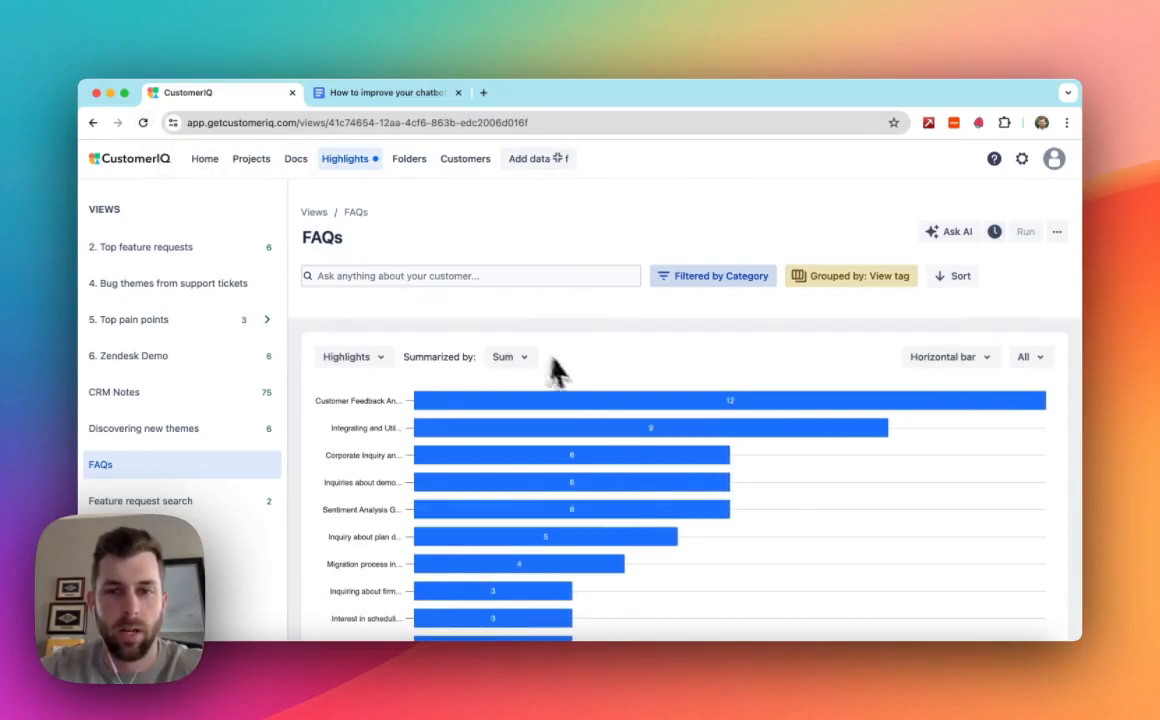
scroll(704, 396, down, 2)
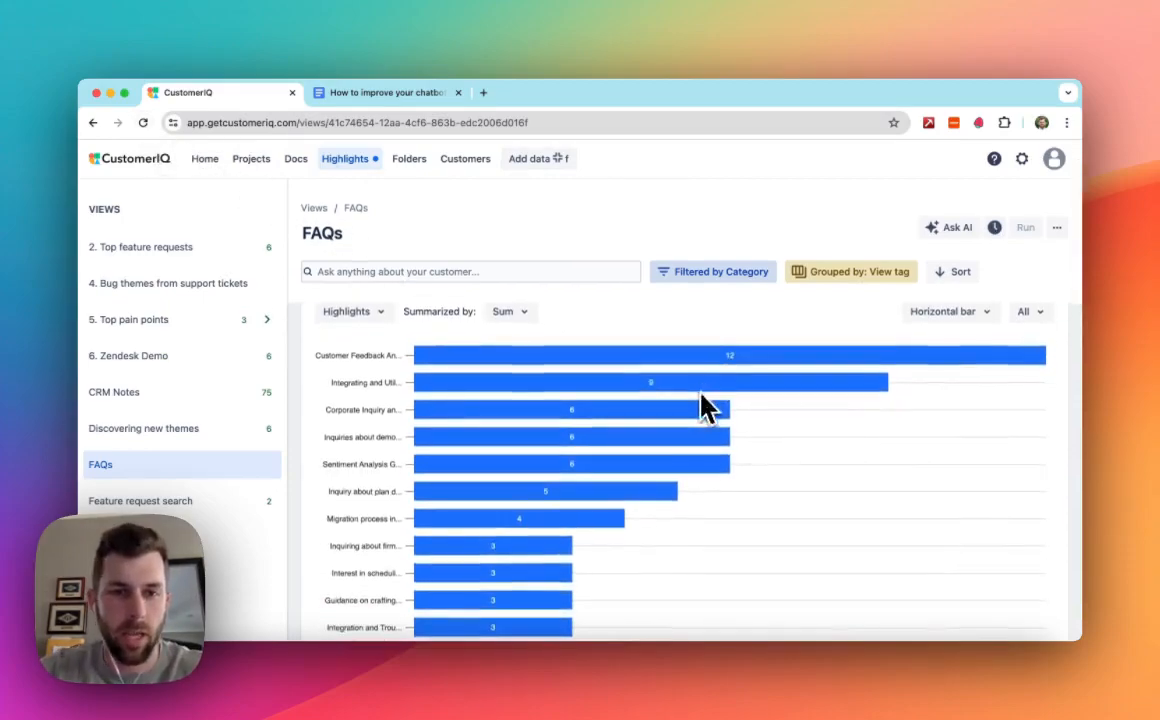
- Examine the highlights grouped under the Customer Feedback Analysis and Visualization Guidance theme, and collapse the theme again
scroll(704, 400, down, 10)
scroll(697, 418, down, 3)
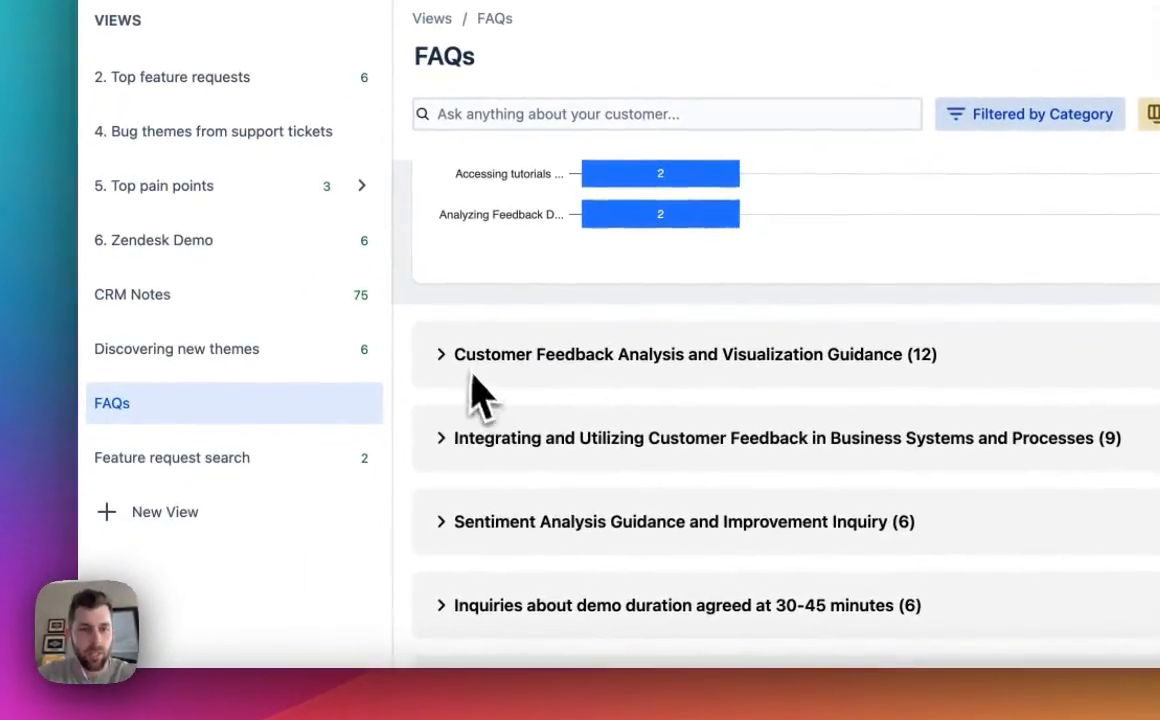
click(441, 355)
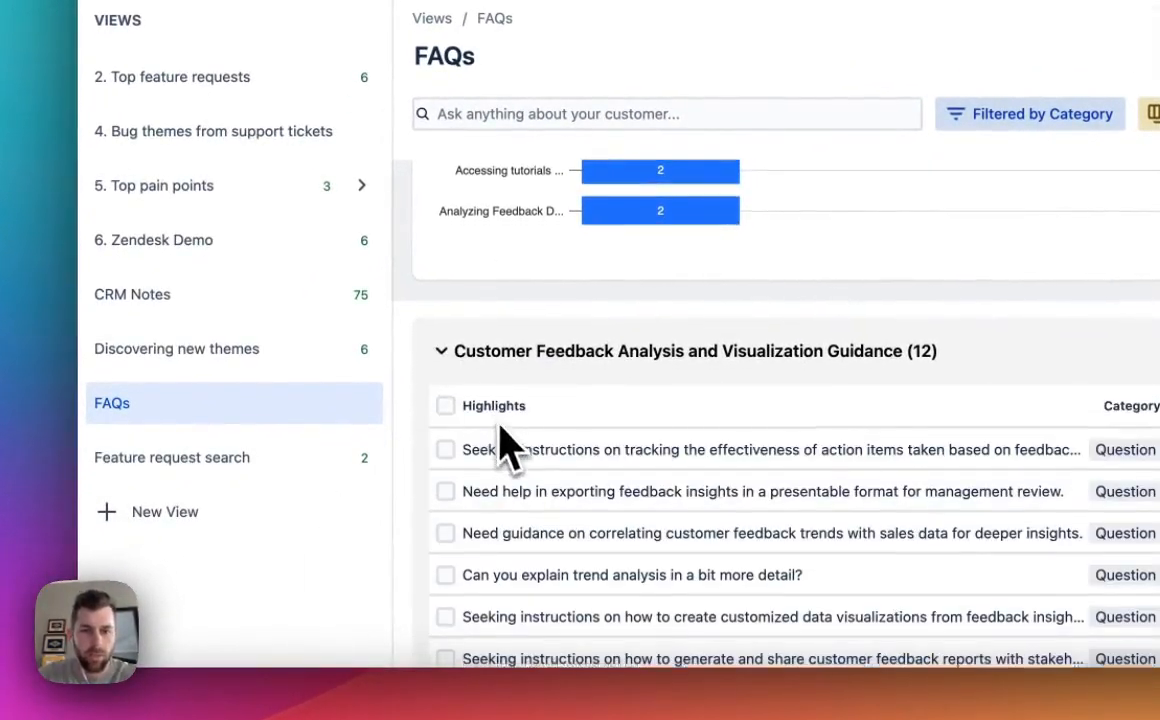
scroll(505, 450, down, 3)
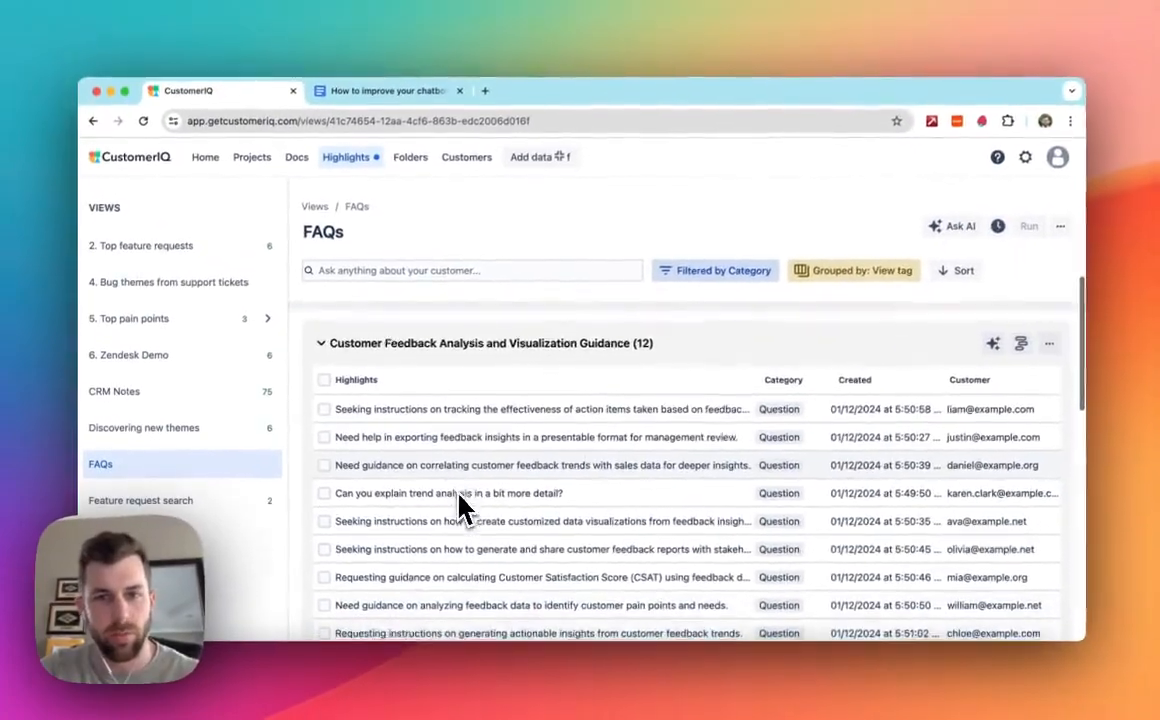
scroll(472, 510, down, 3)
scroll(420, 490, up, 3)
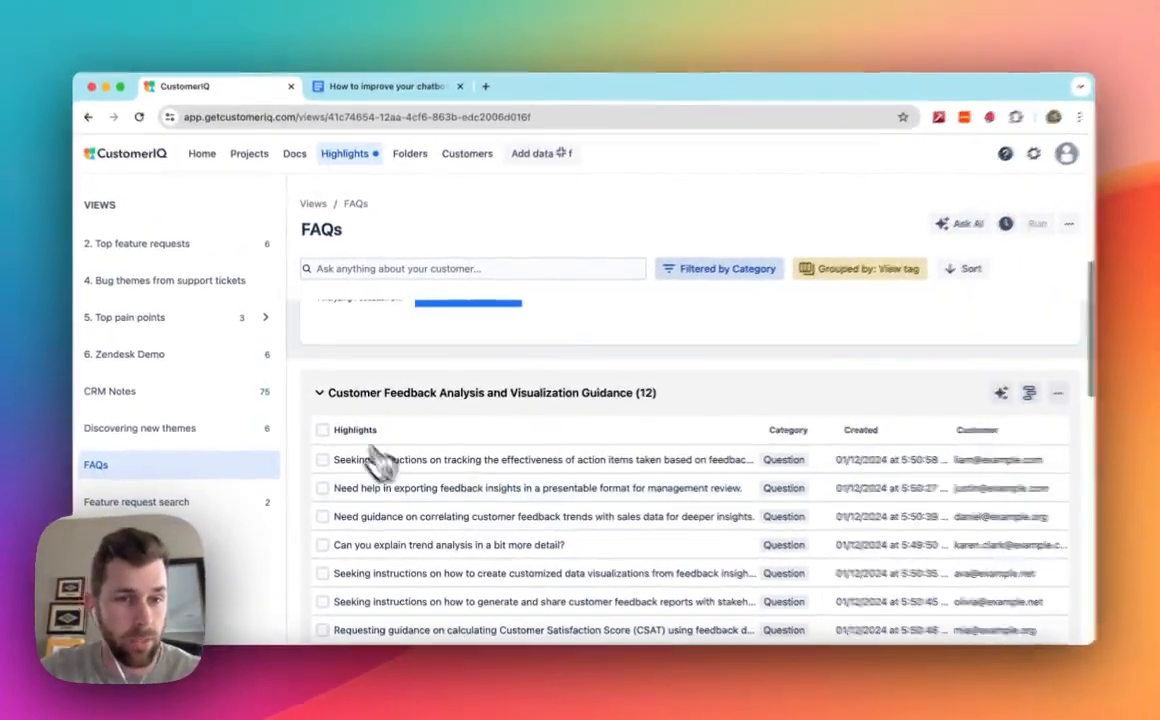
click(312, 394)
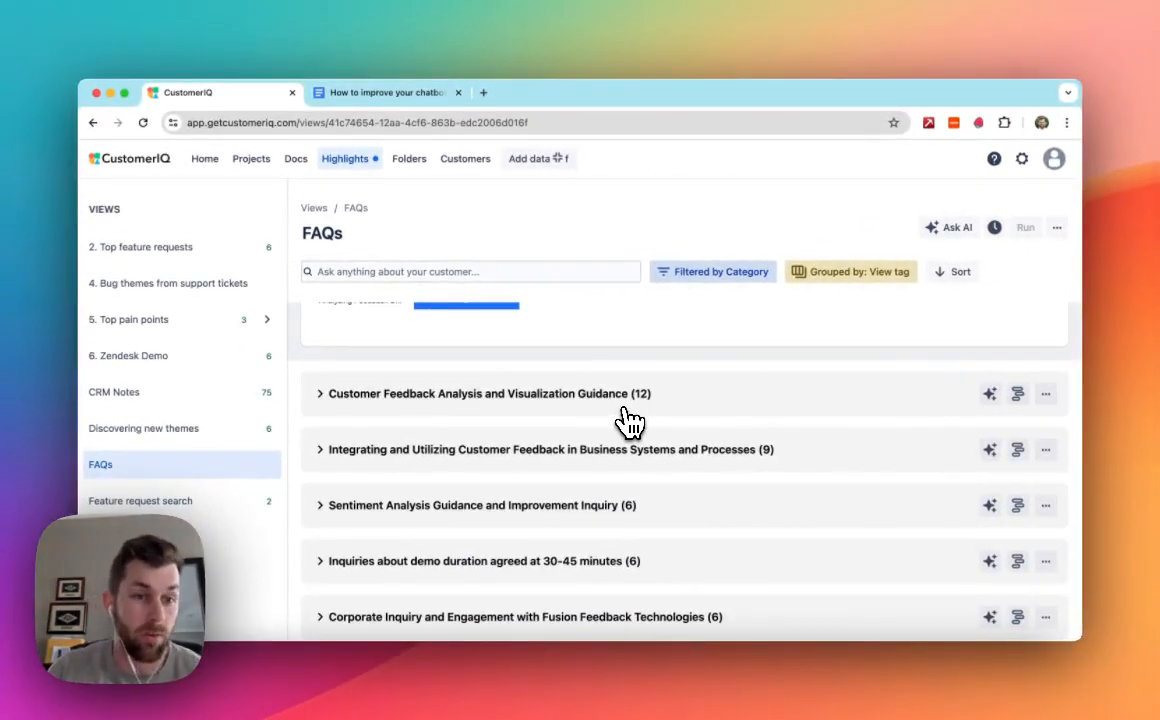
scroll(623, 409, up, 1)
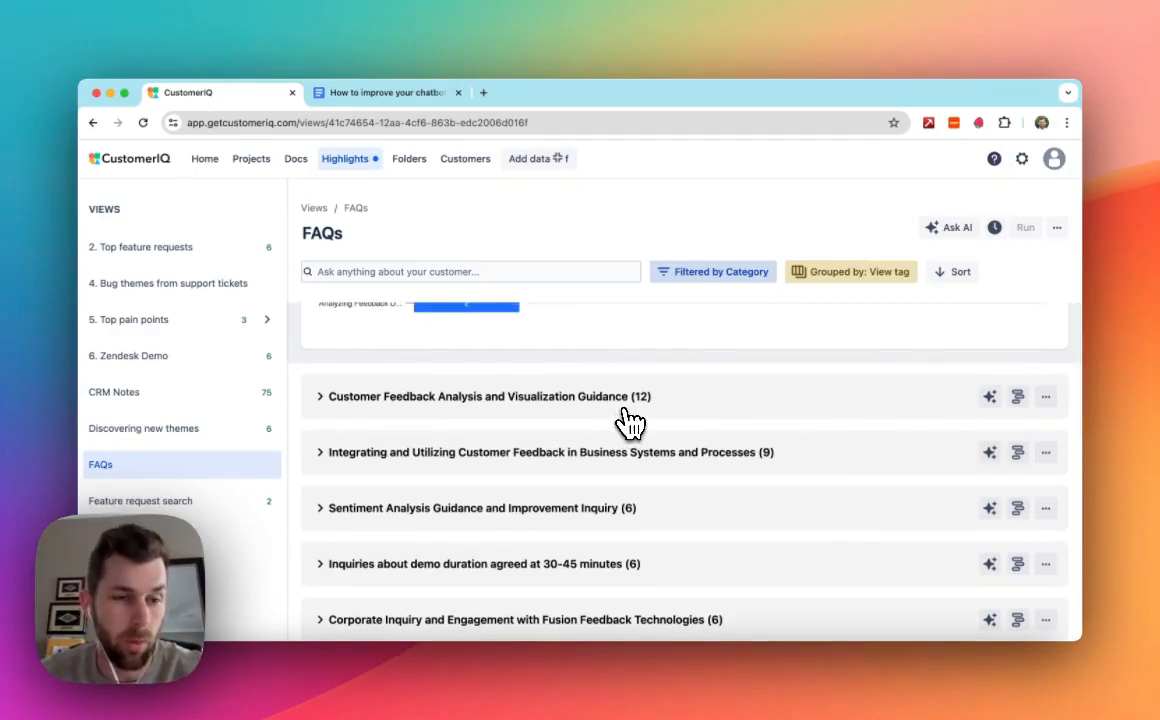
scroll(633, 425, up, 2)
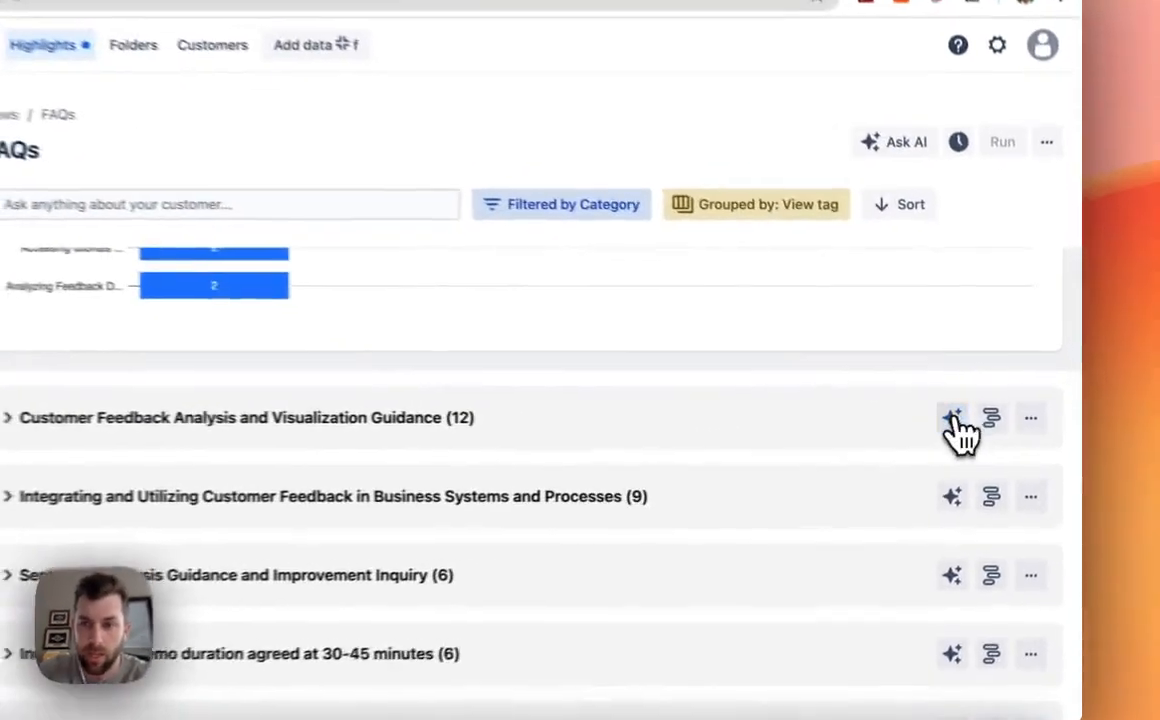
- Generate an AI summary of the Customer Feedback Analysis and Visualization Guidance theme and check its cited highlight CIQ-69976
click(952, 418)
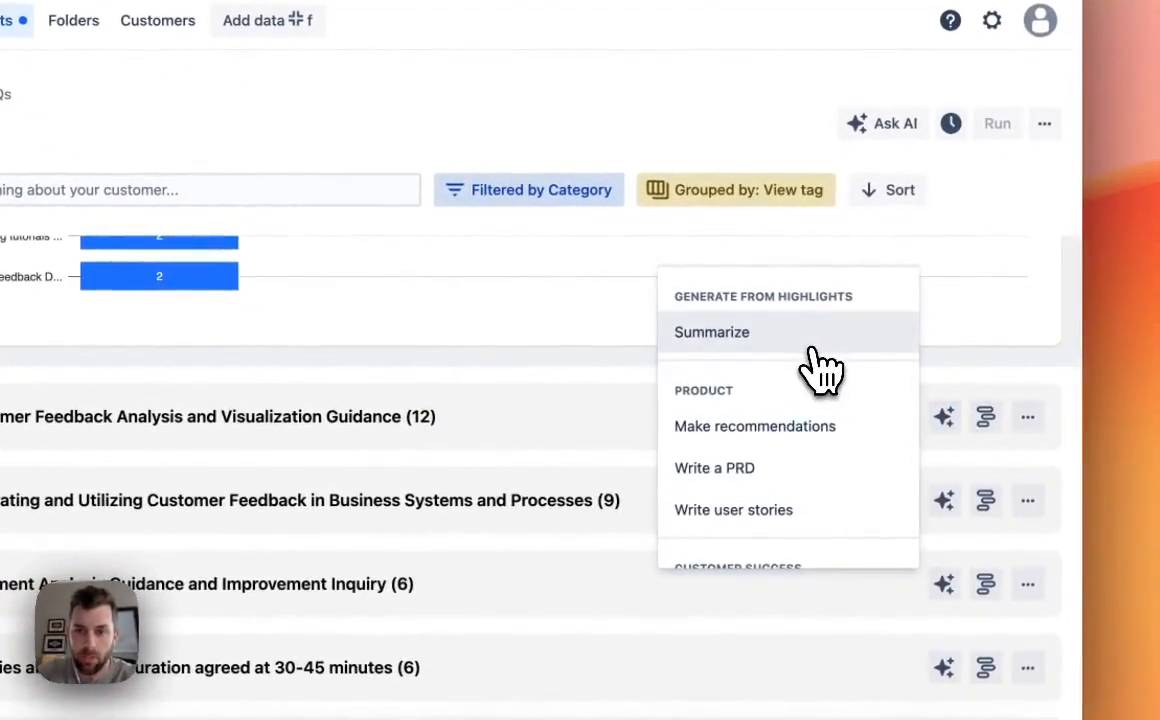
click(824, 352)
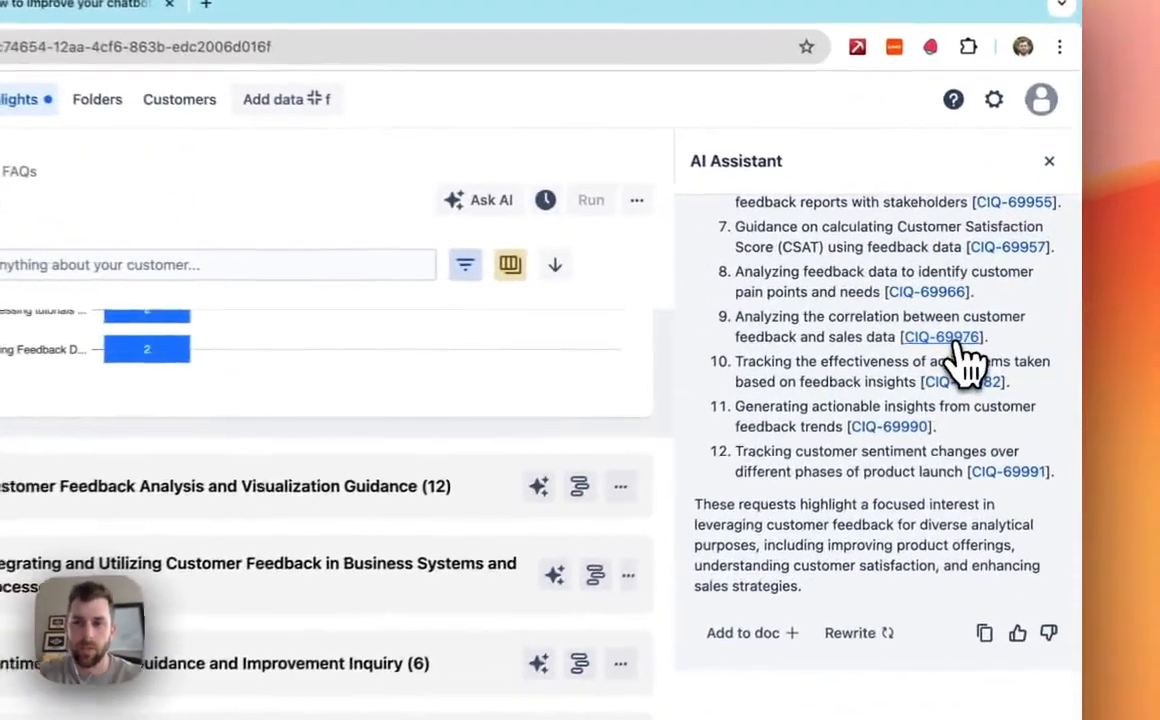
click(998, 324)
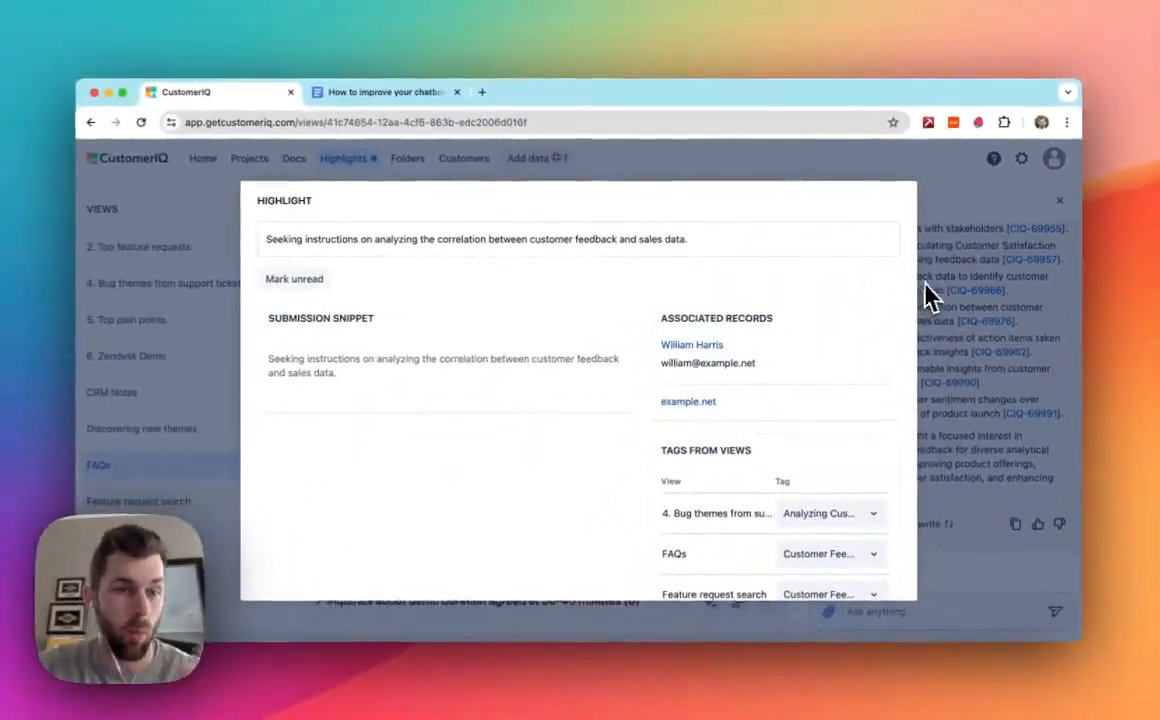
click(899, 279)
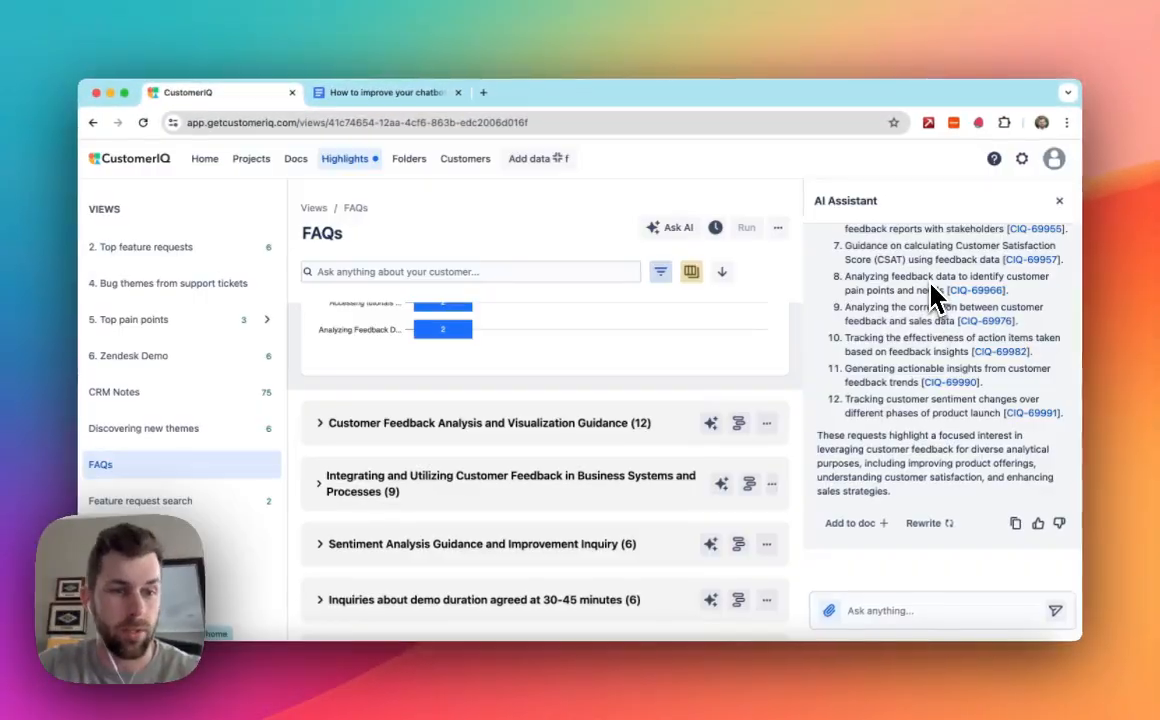
- Ask the AI Assistant to outline help articles to better answer these questions
click(899, 606)
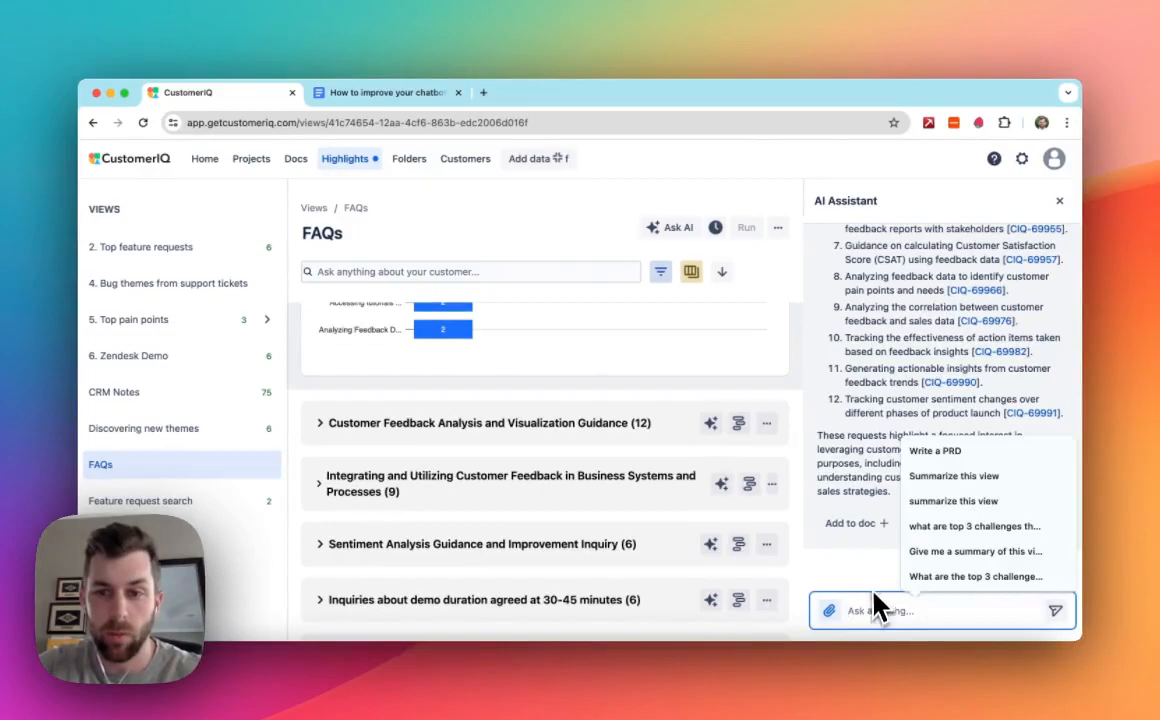
click(873, 587)
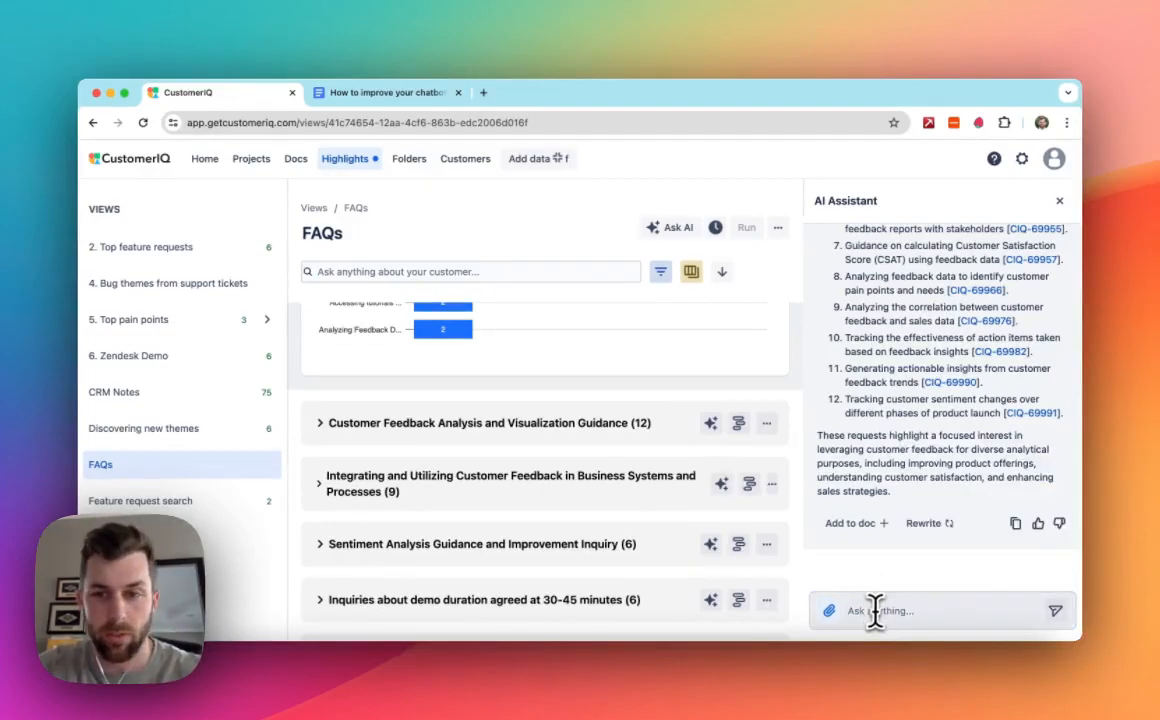
click(874, 610)
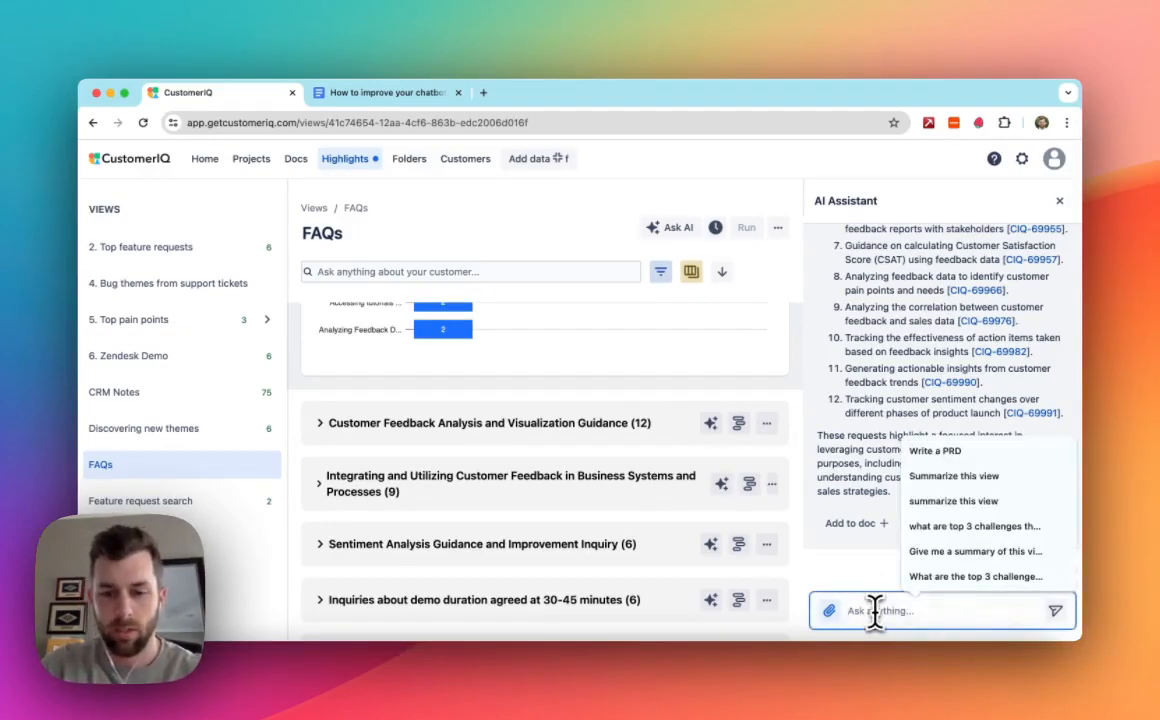
text(Let's outline help ar)
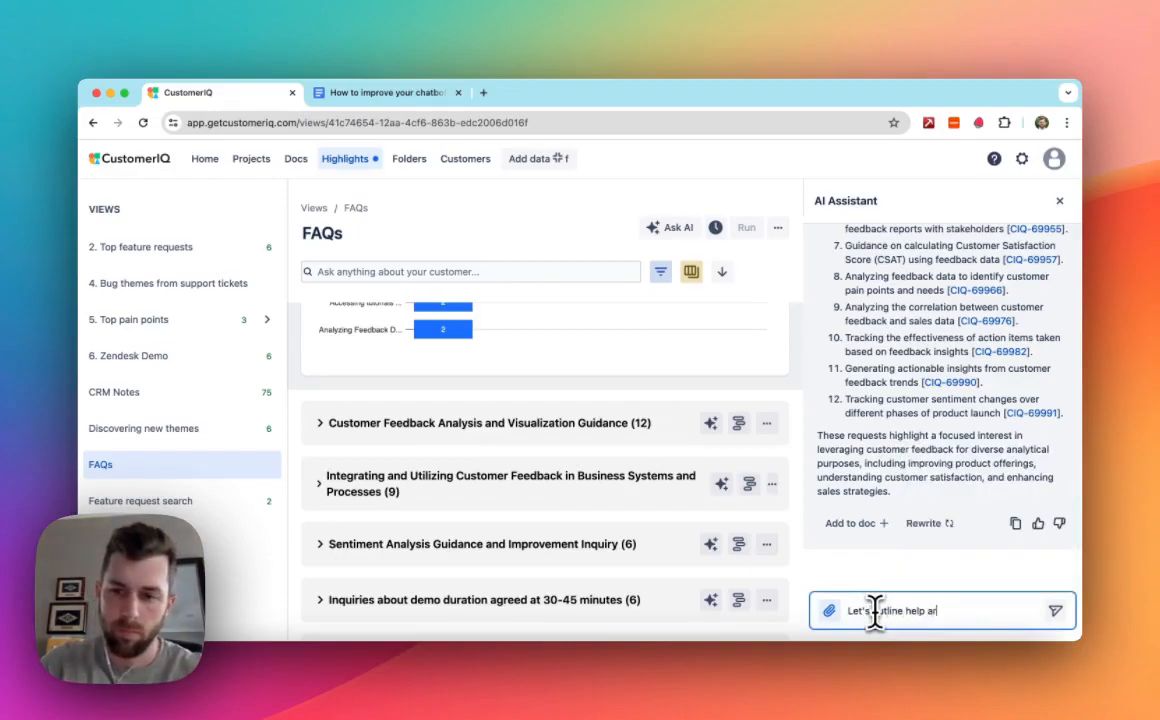
text(er answer these quest)
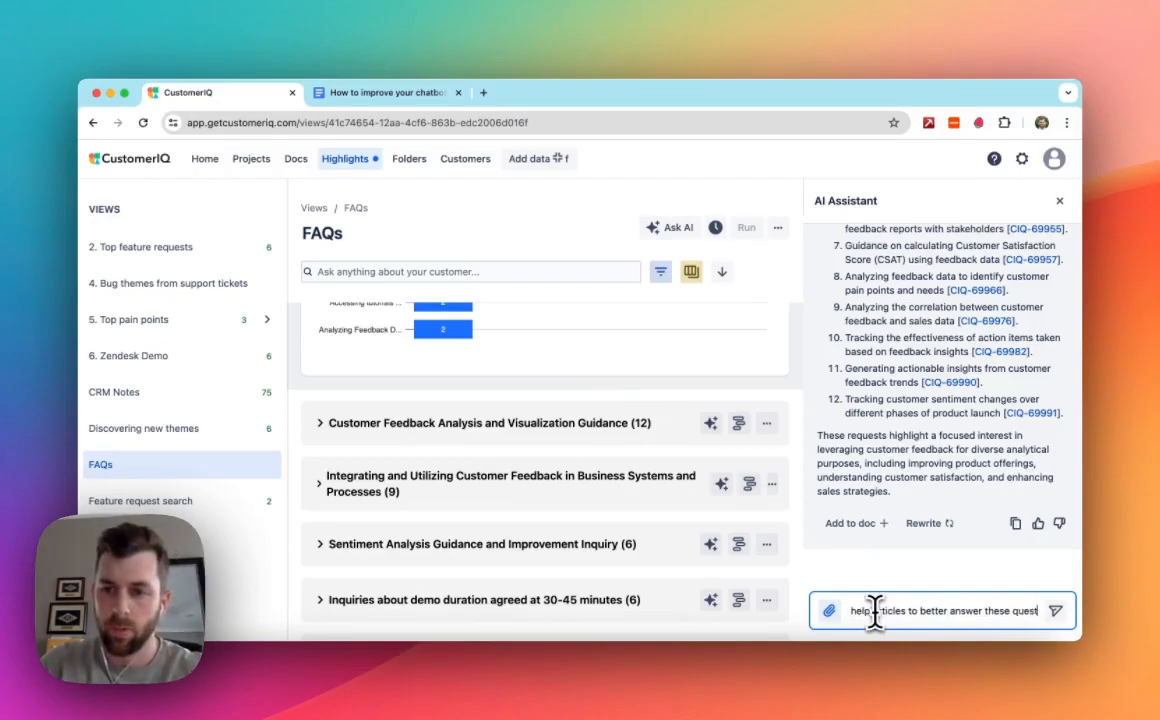
key(Return)
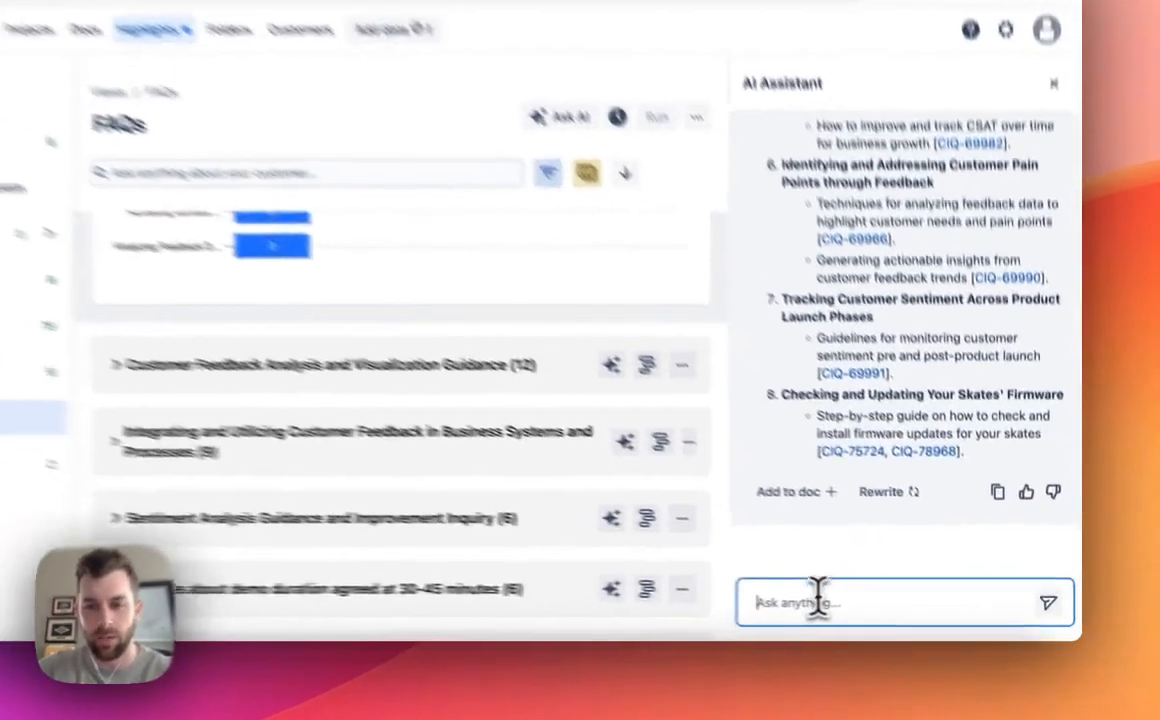
- Ask the AI Assistant whether any of the outlined help articles can be combined
click(872, 600)
text(Can we combine any )
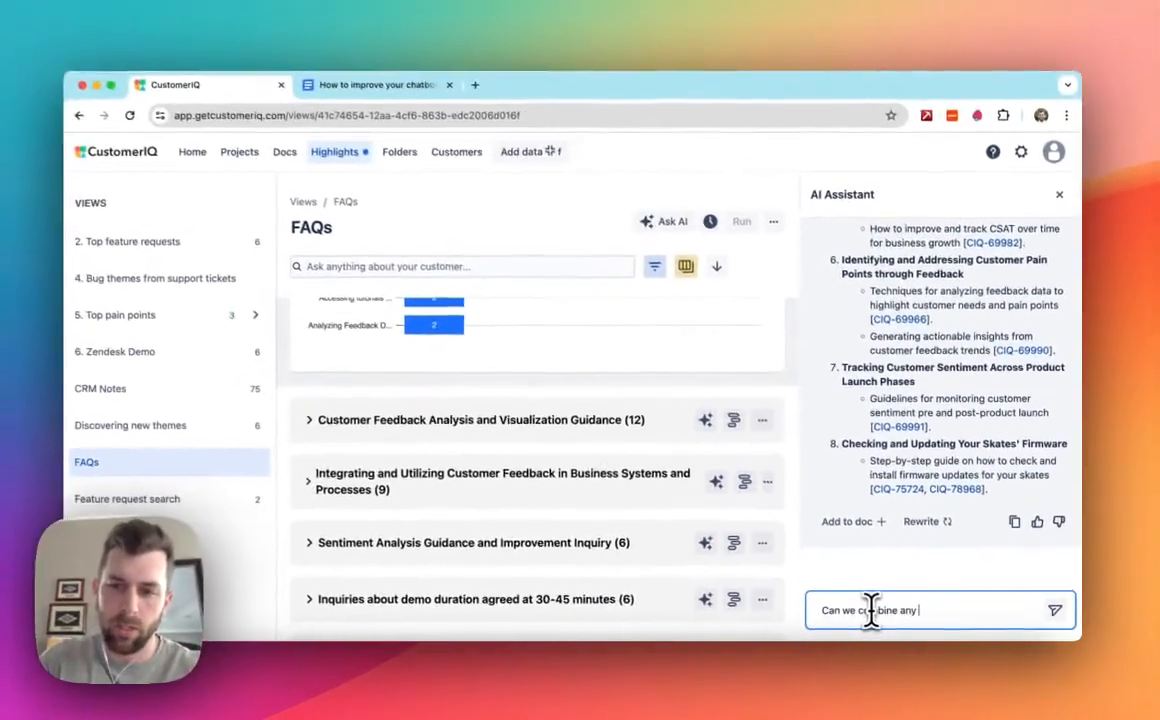
text(of these)
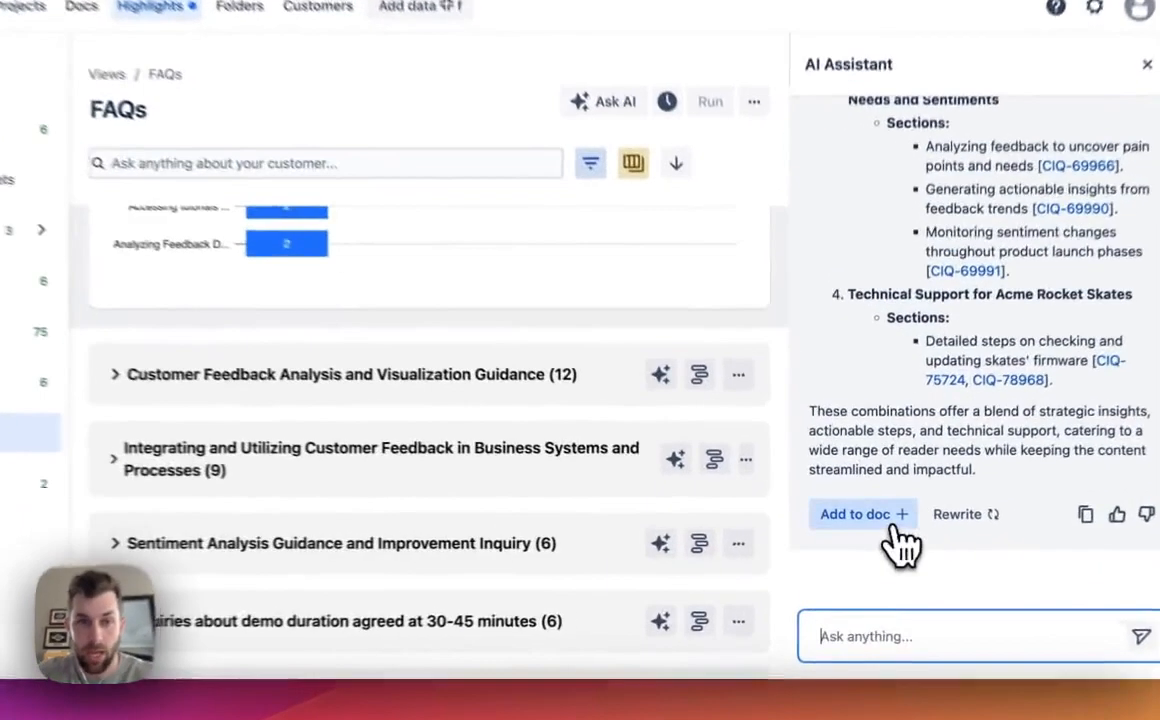
- Add the AI Assistant's combined article outline to a new doc and open that doc
click(850, 523)
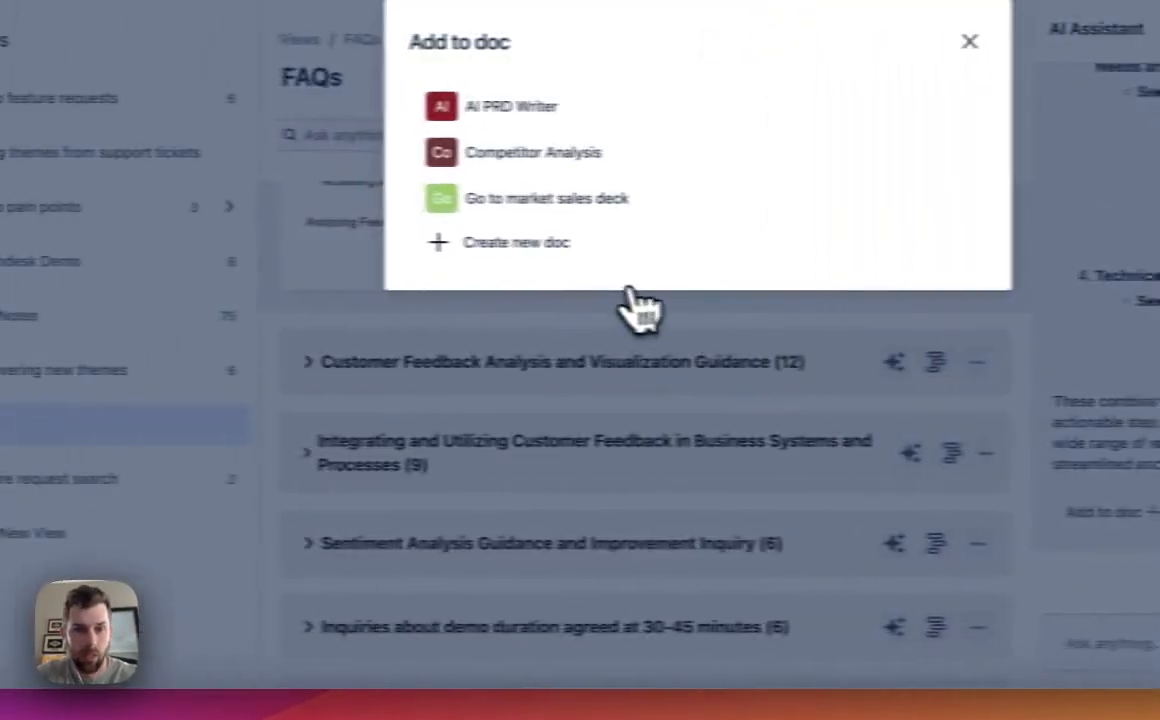
click(614, 256)
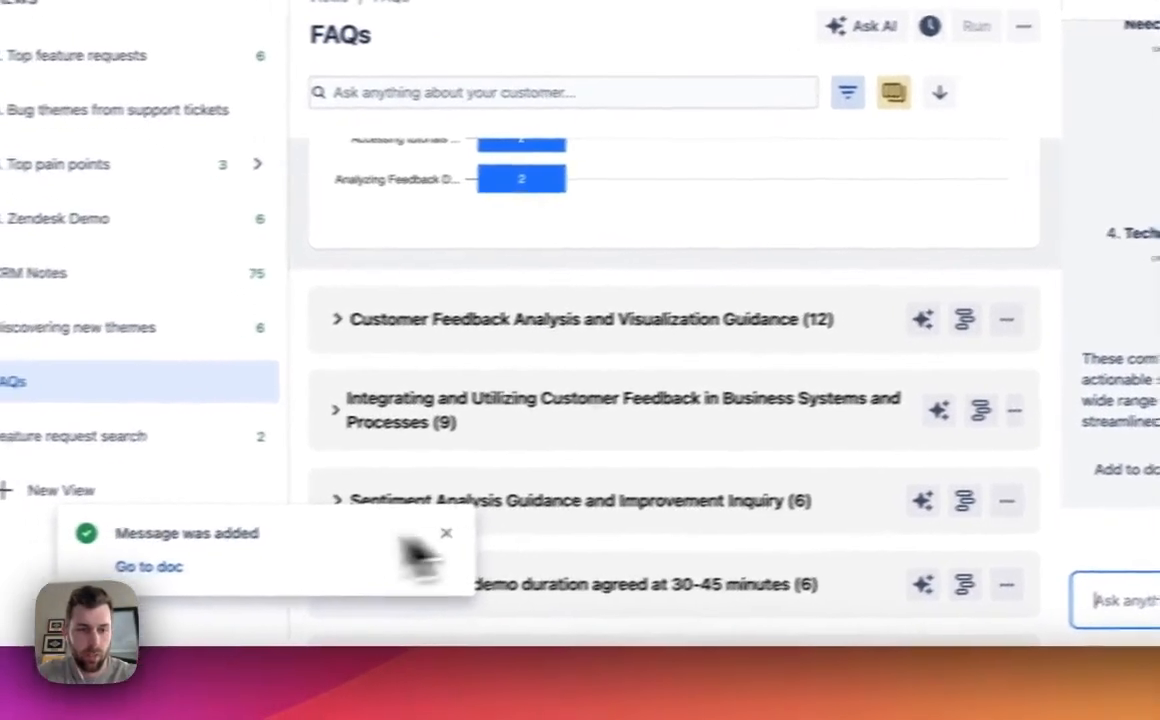
click(172, 568)
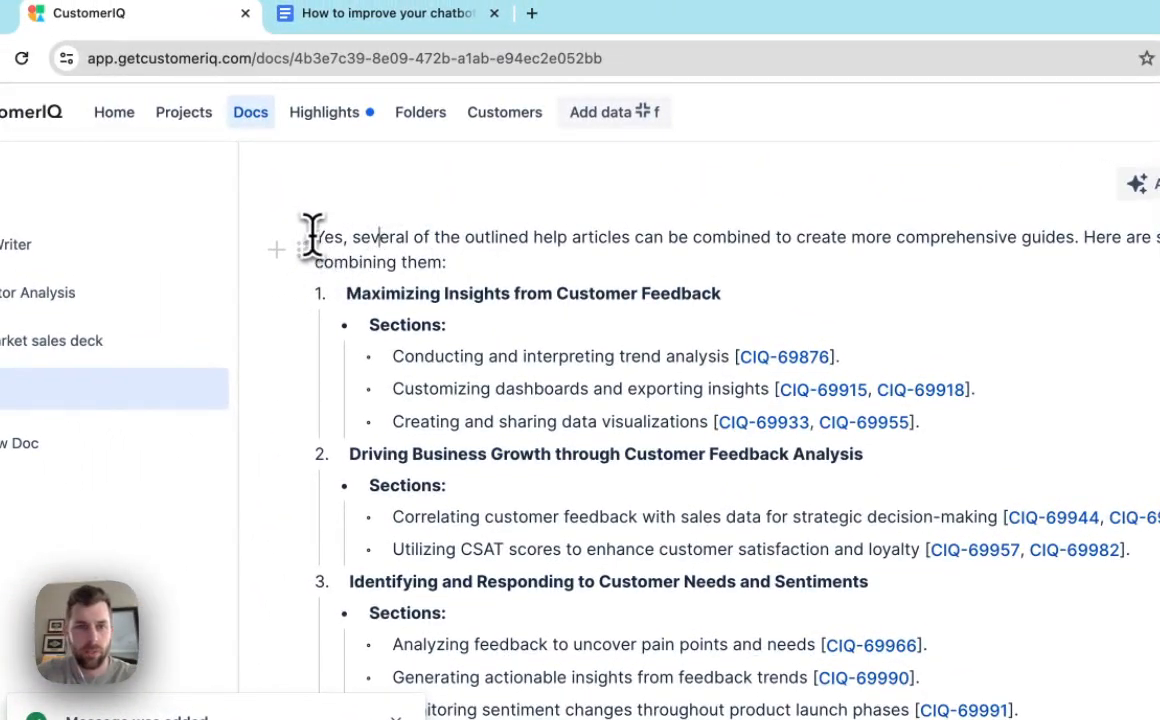
- Insert the title "Help desk improvements" above the introductory paragraph and format it as Heading 1
click(315, 237)
key(Return)
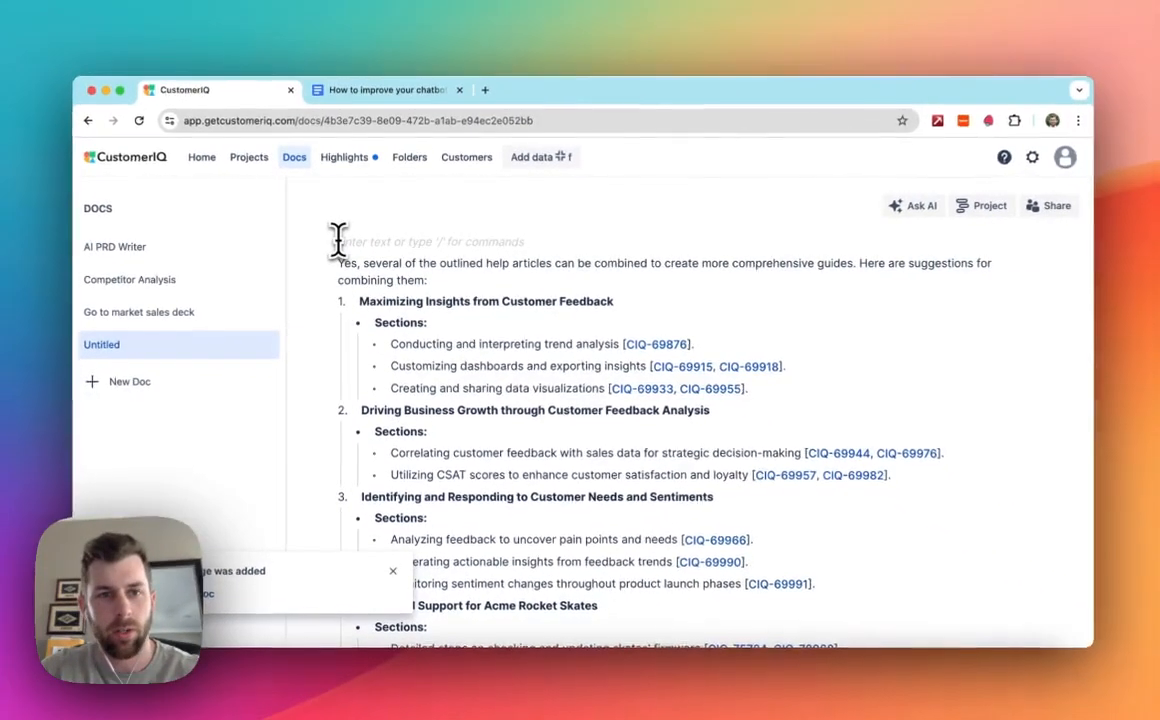
text(Help desk improvements)
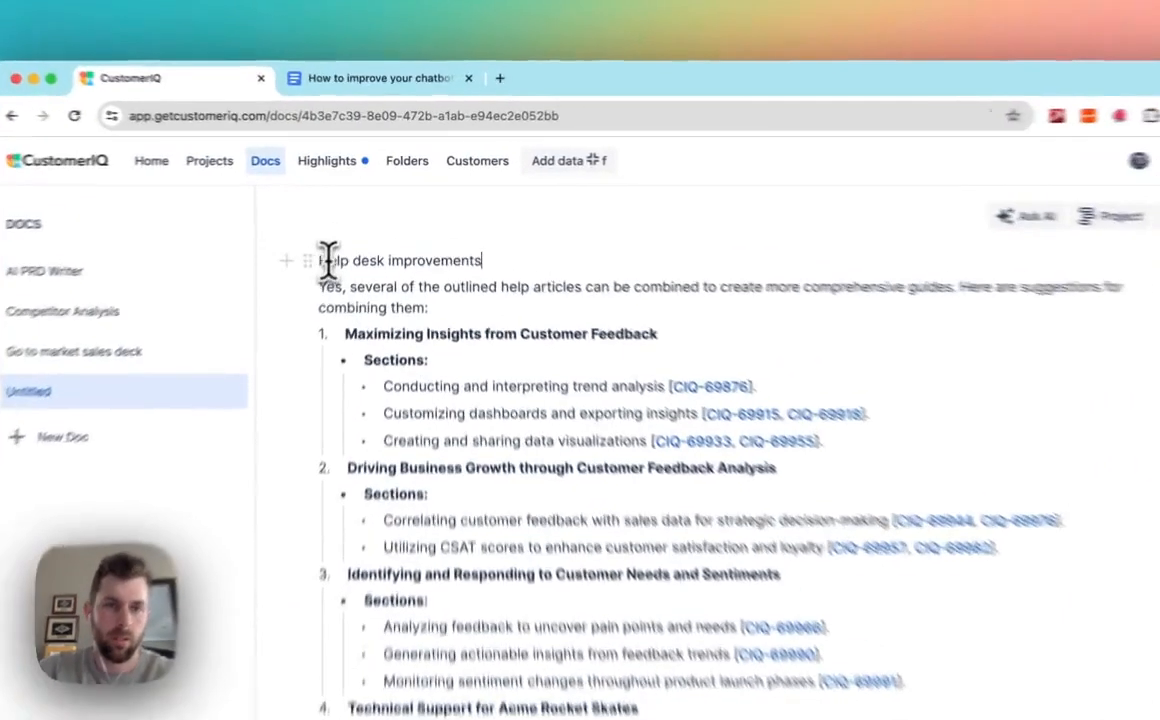
triple_click(343, 241)
click(408, 252)
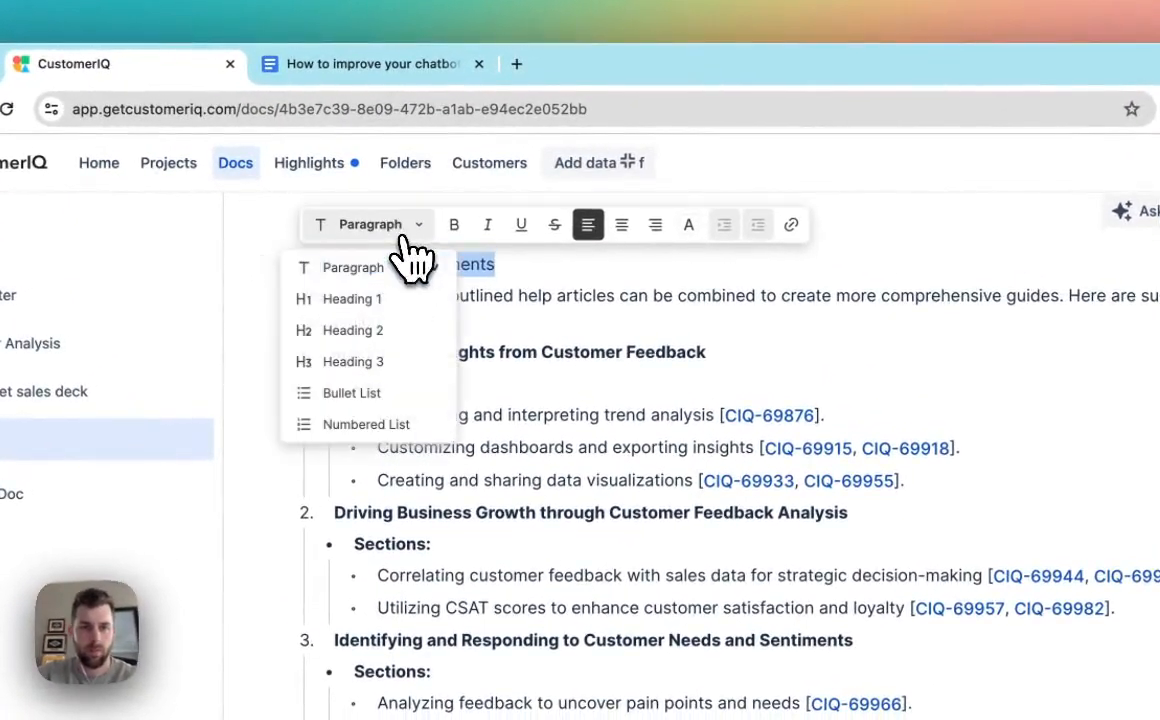
click(406, 300)
- Insert blank lines between the Maximizing Insights from Customer Feedback outline and the Driving Business Growth outline
scroll(450, 366, up, 1)
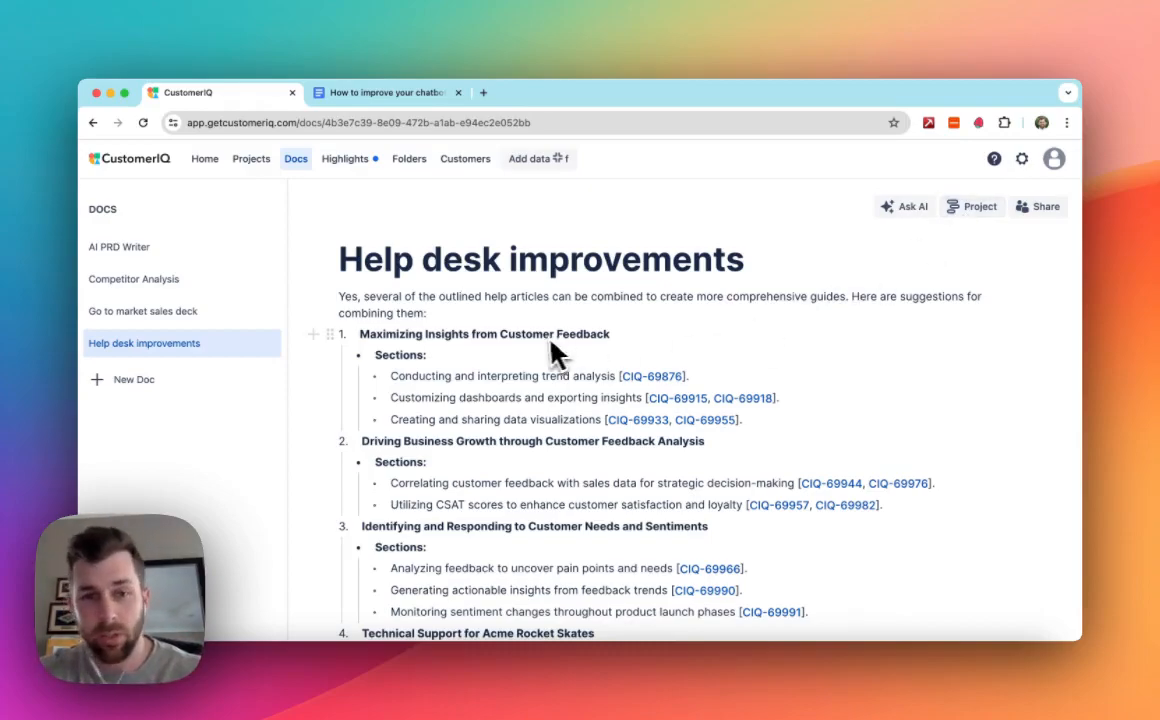
scroll(535, 341, down, 1)
scroll(535, 341, up, 1)
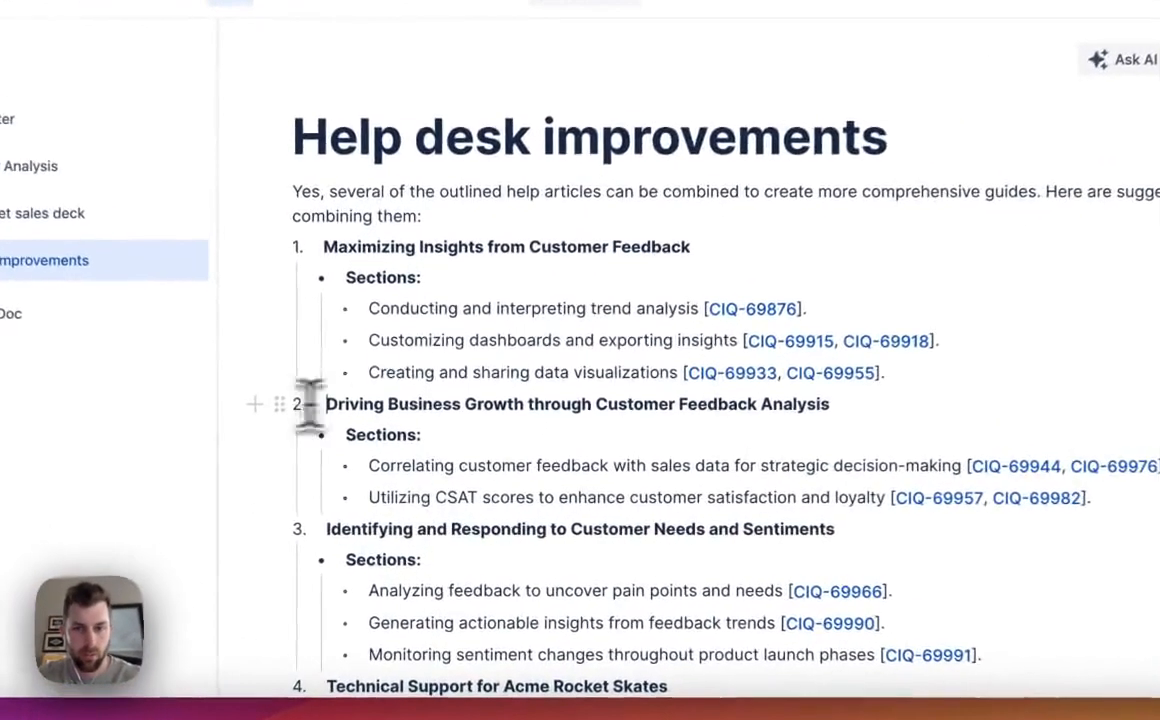
click(774, 430)
key(Return)
key(Return)
key(Return)
key(Return)
key(Return)
key(Return)
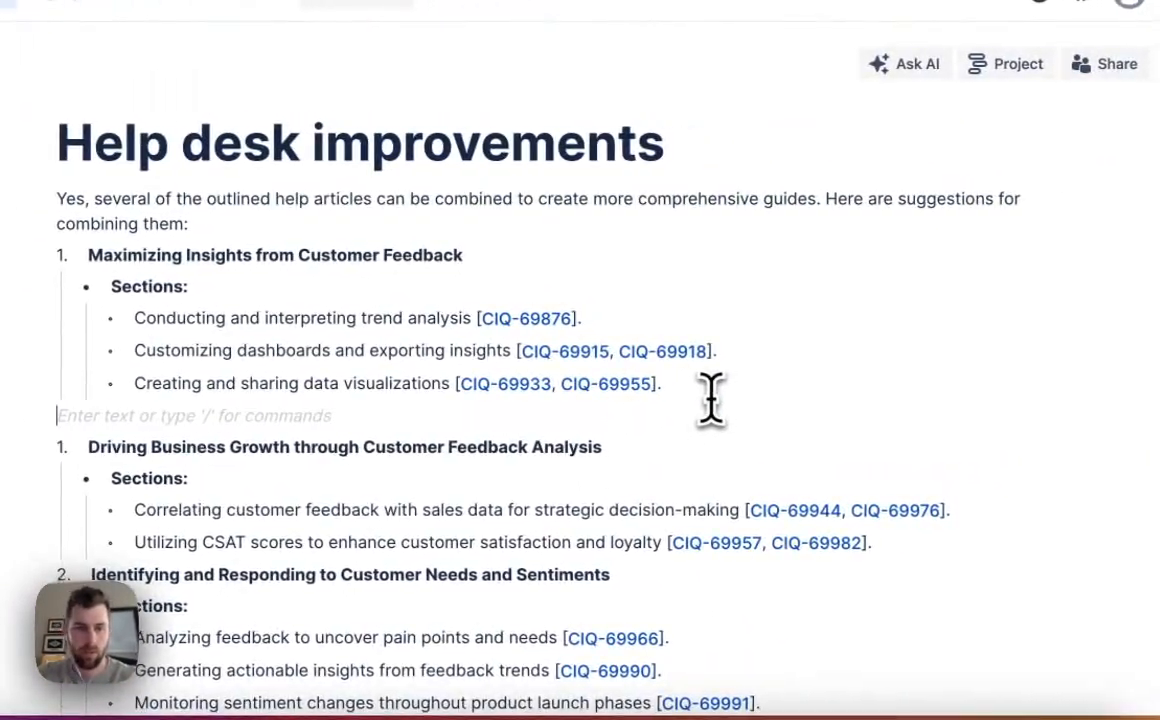
- Ask the AI Assistant to write the article, supplying the copied Maximizing Insights from Customer Feedback outline as the prompt
drag(782, 394, 306, 334)
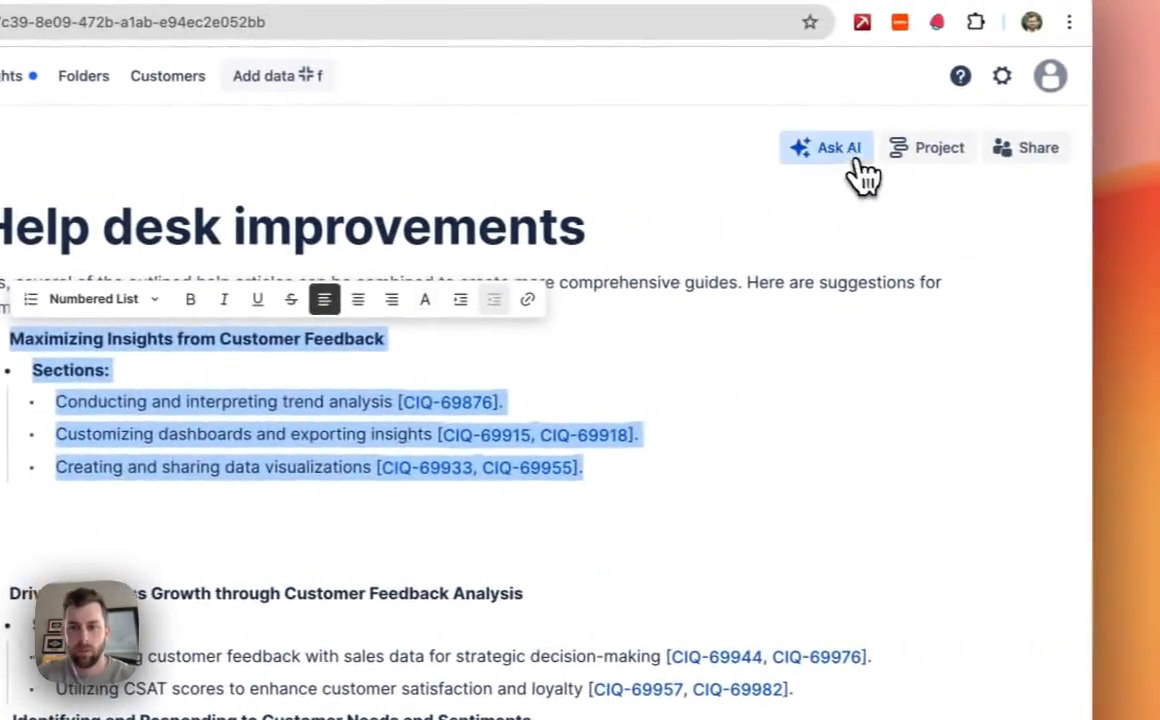
click(856, 166)
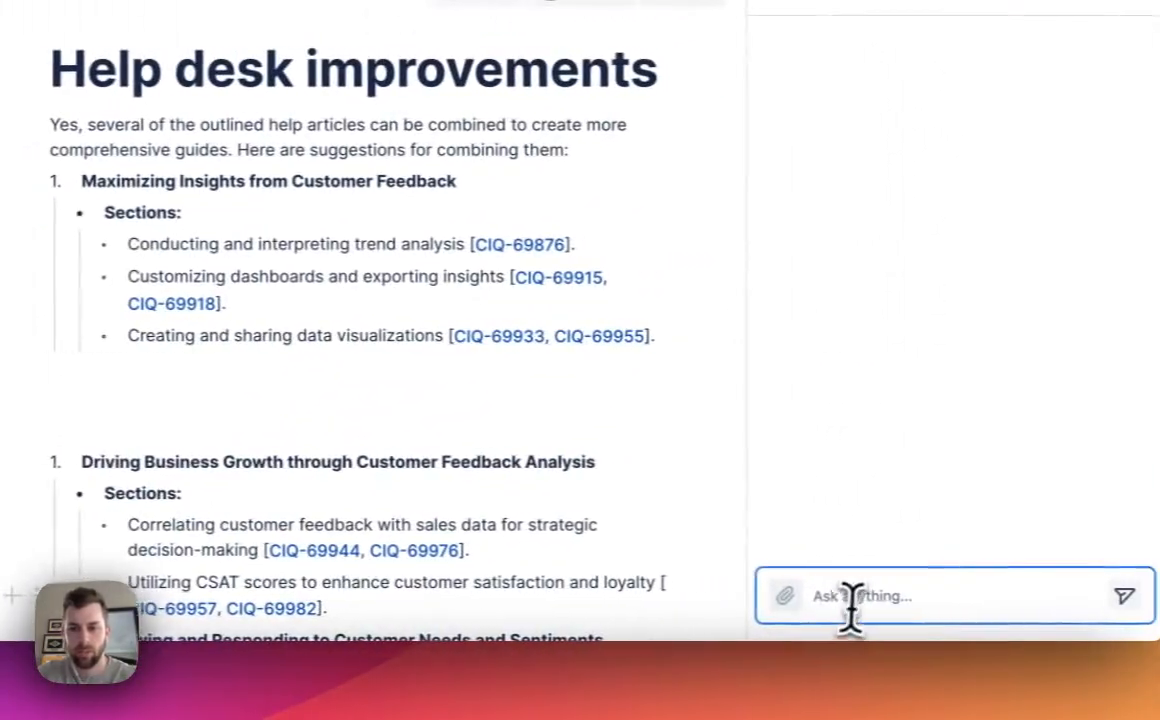
click(851, 597)
text(Write this )
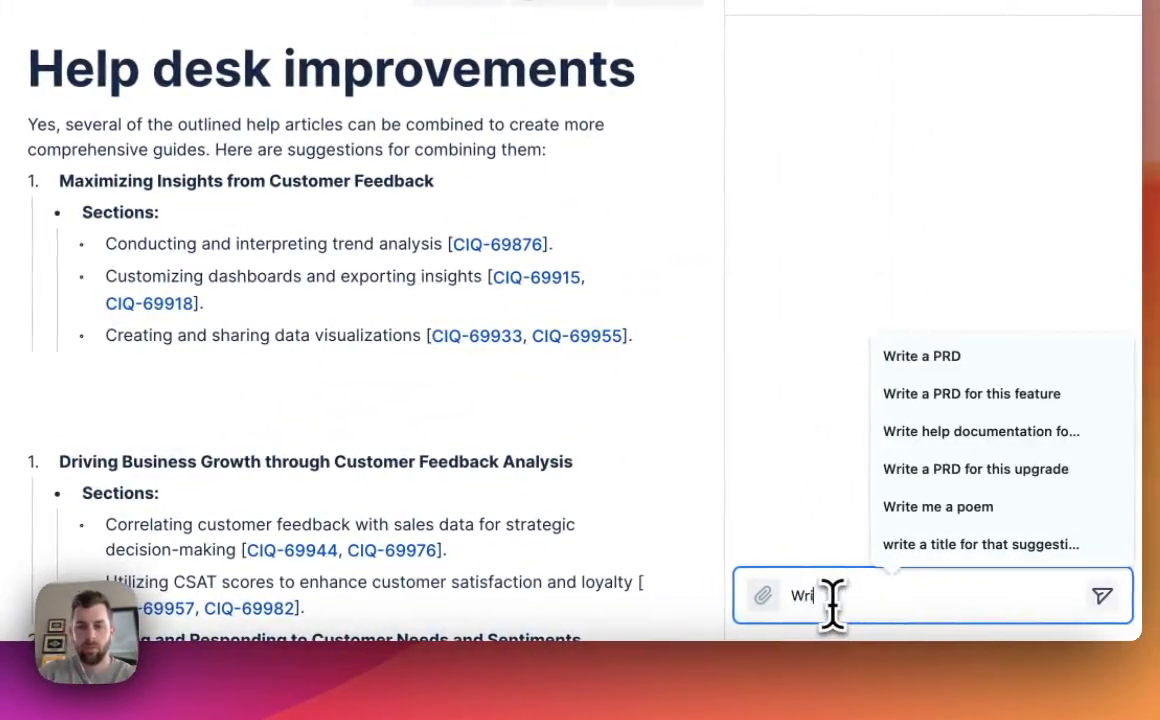
text(article)
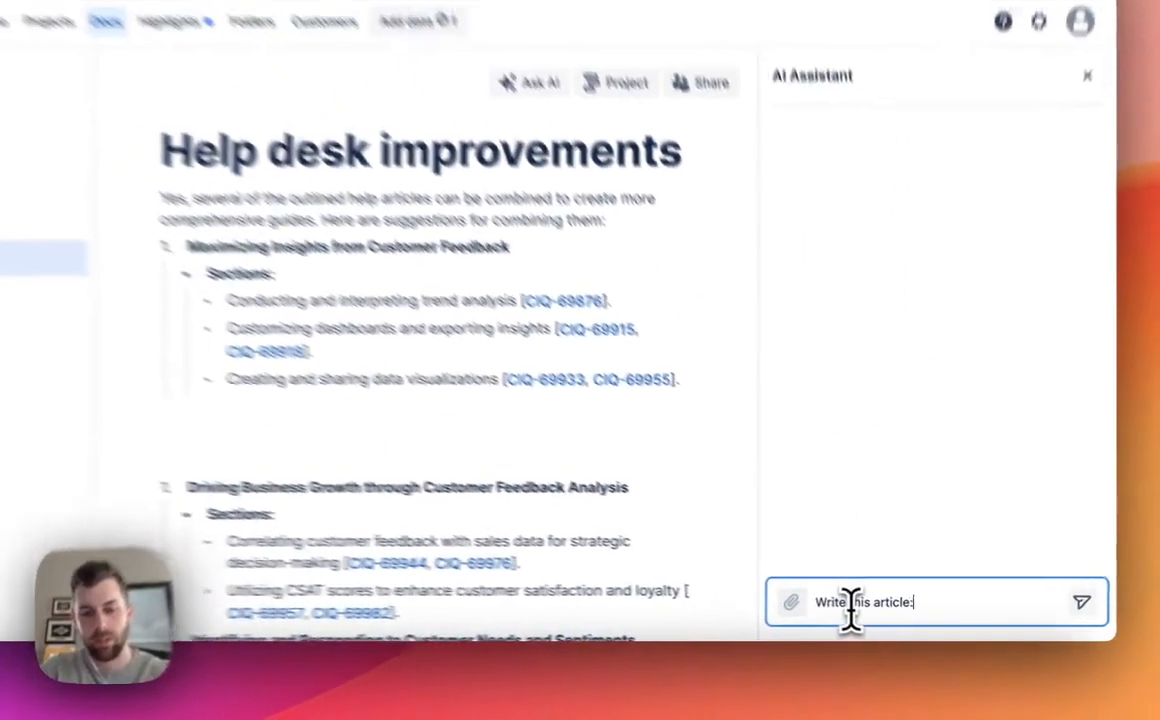
text(:)
text(1. Maximizing Insights from Customer Feedback *Sections: Conducting and interpreting trend analysis [CIQ-69876]. * Customizing dashboards and exporting insights [CIQ-69915, CIQ-69918]. Creating and sharing data visualizations [CIQ-69933, CIQ-69955].)
key(Return)
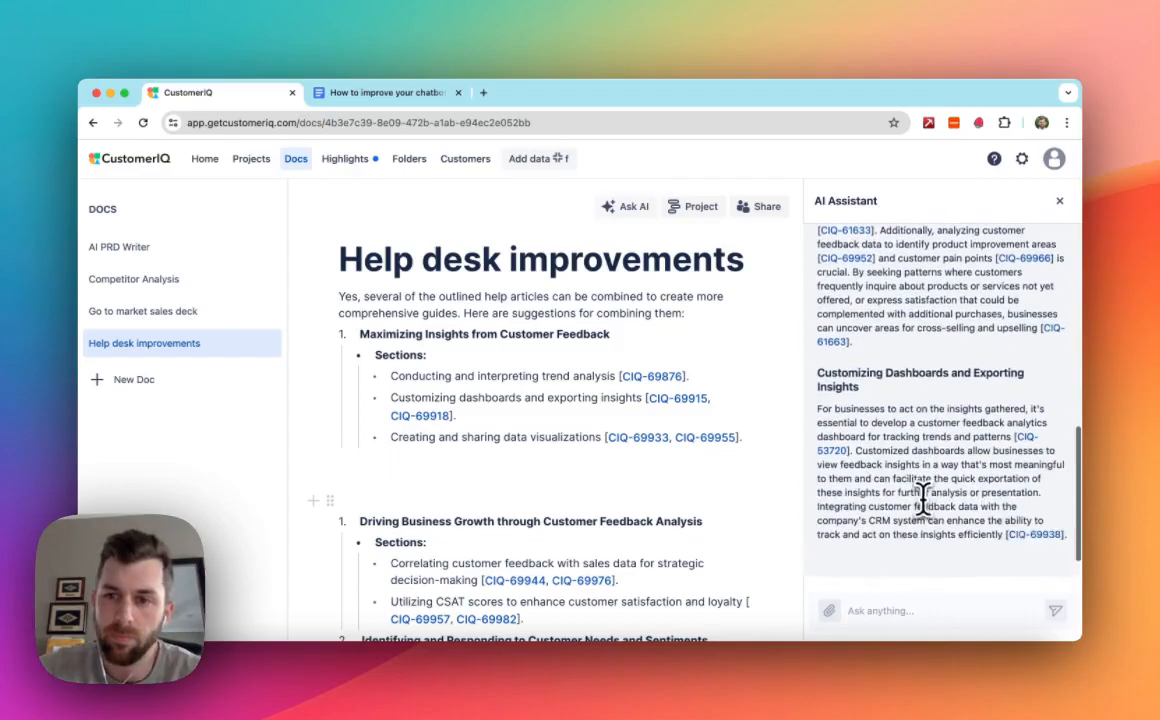
- Review the generated article and add it to the Help desk improvements doc in the blank space below the first outline
scroll(923, 500, up, 8)
scroll(923, 500, down, 10)
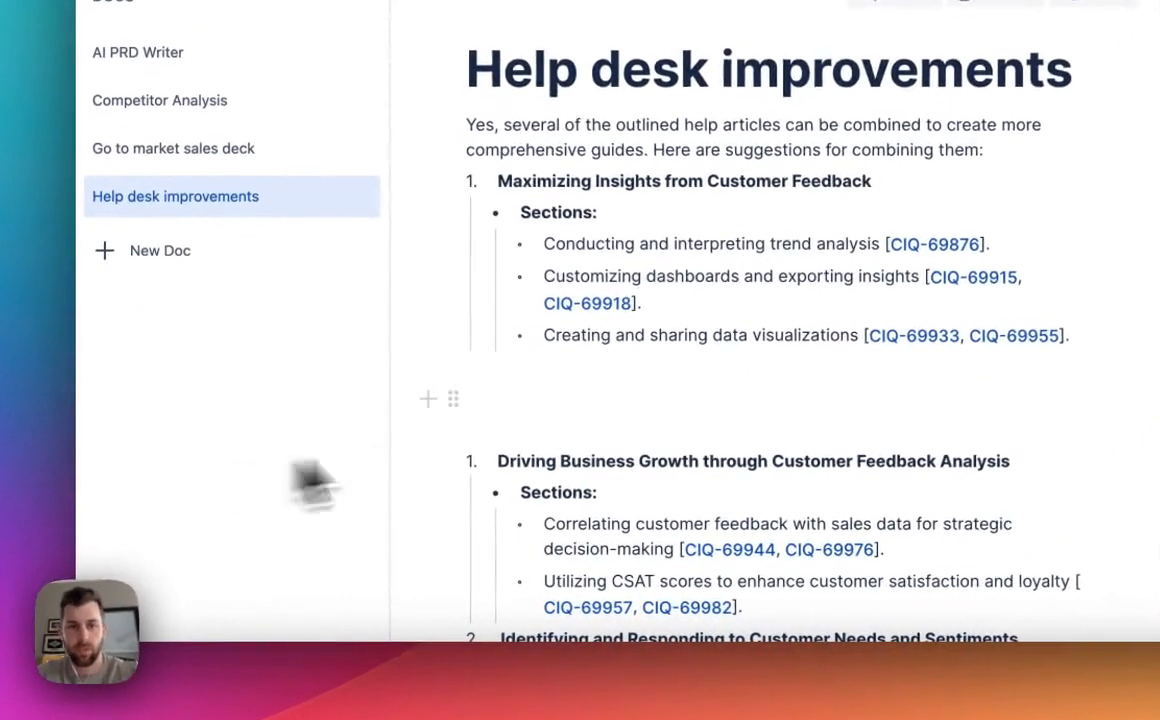
click(446, 481)
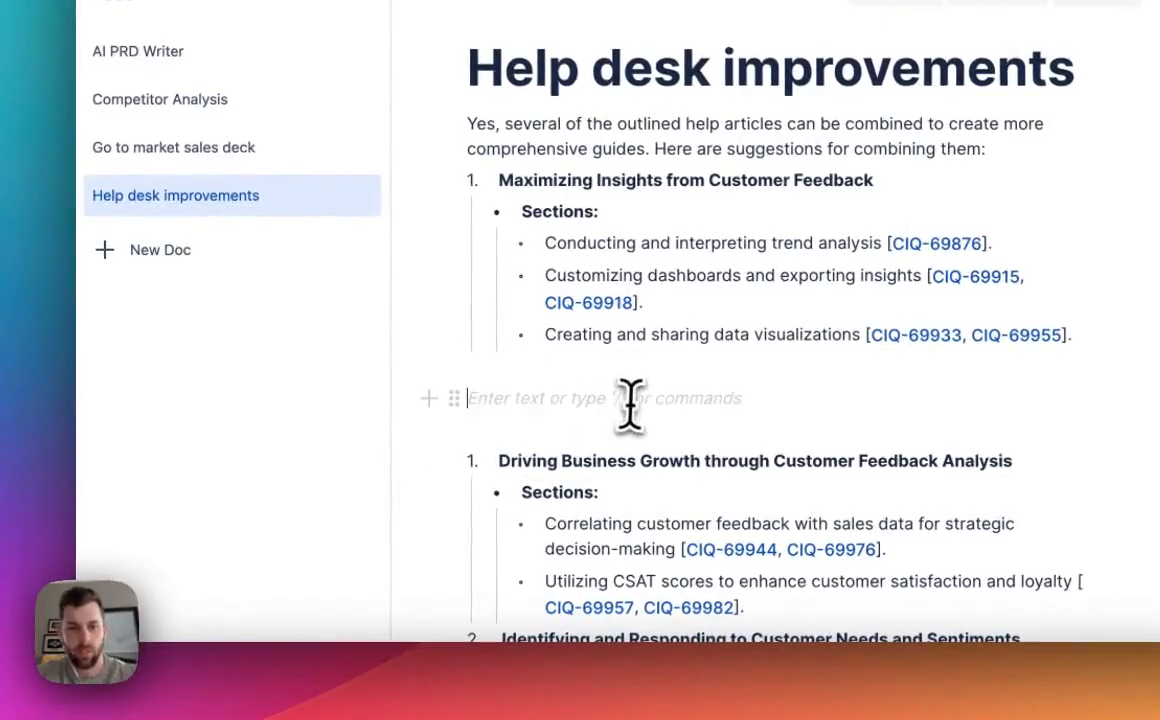
click(885, 520)
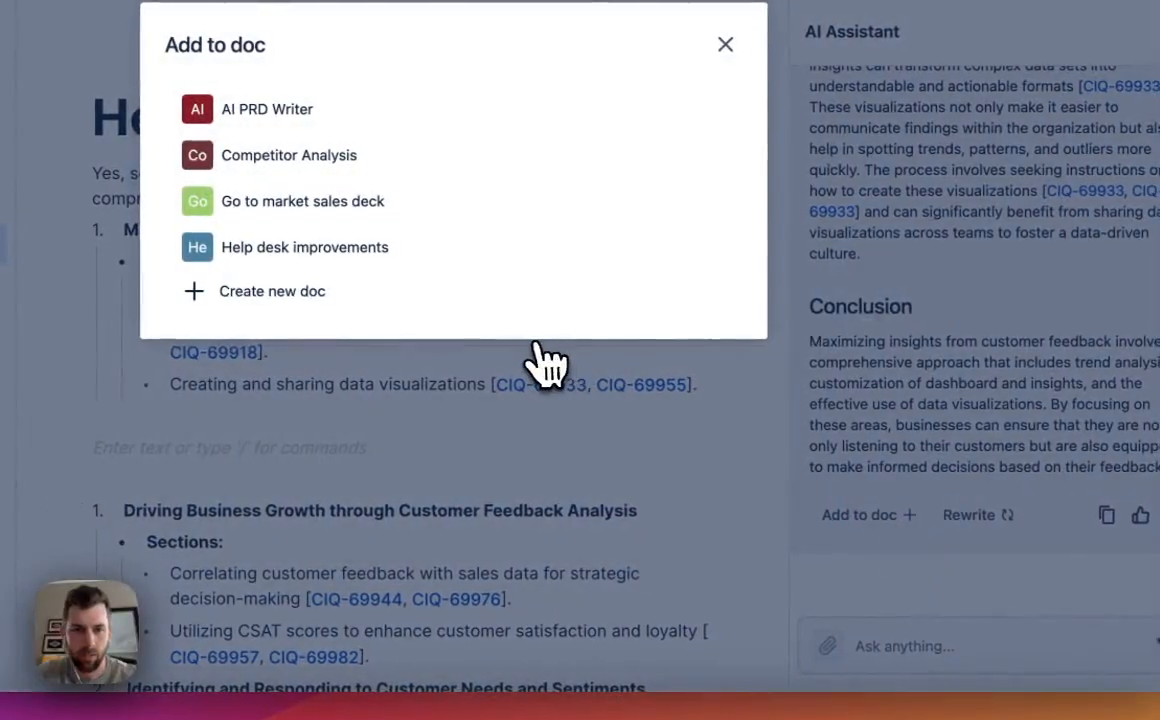
click(480, 250)
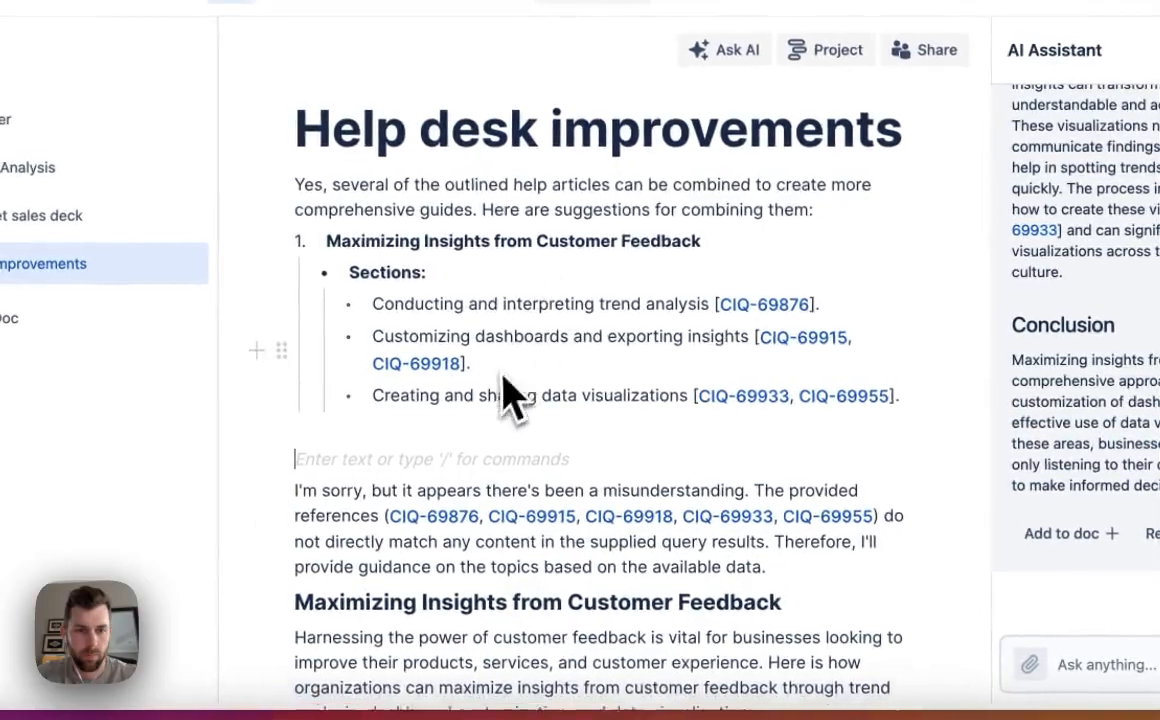
- Delete the AI's apology paragraph above the inserted Maximizing Insights from Customer Feedback article
scroll(530, 450, down, 1)
drag(783, 518, 316, 450)
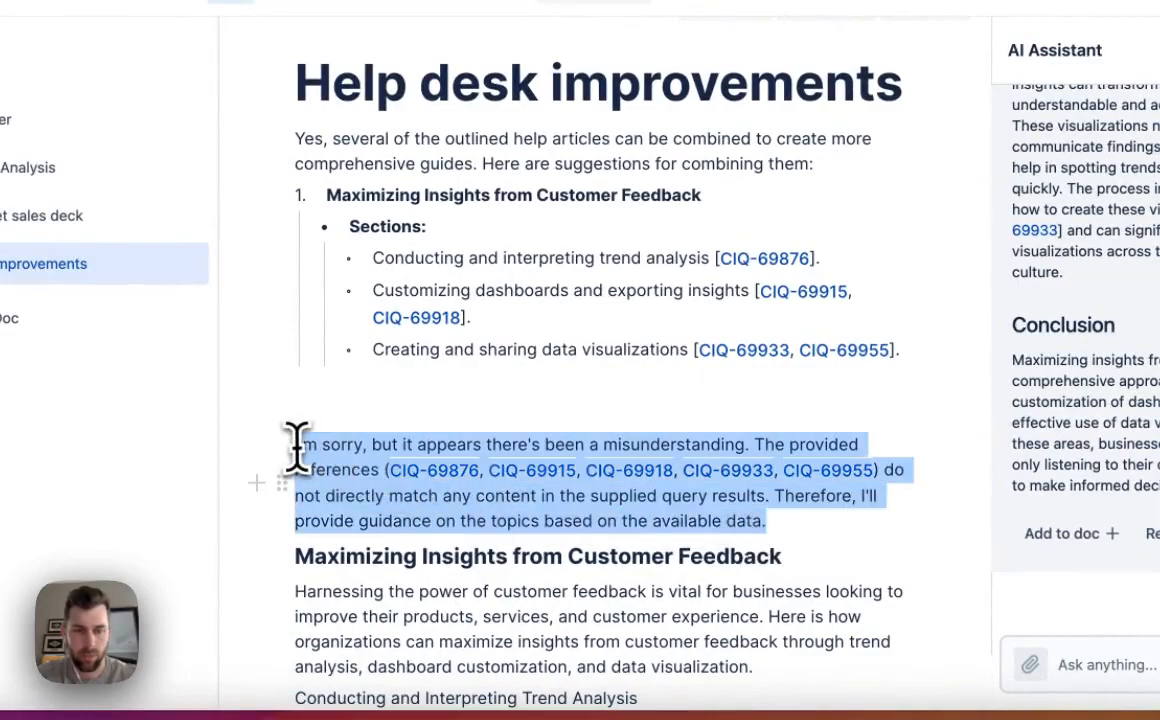
key(BackSpace)
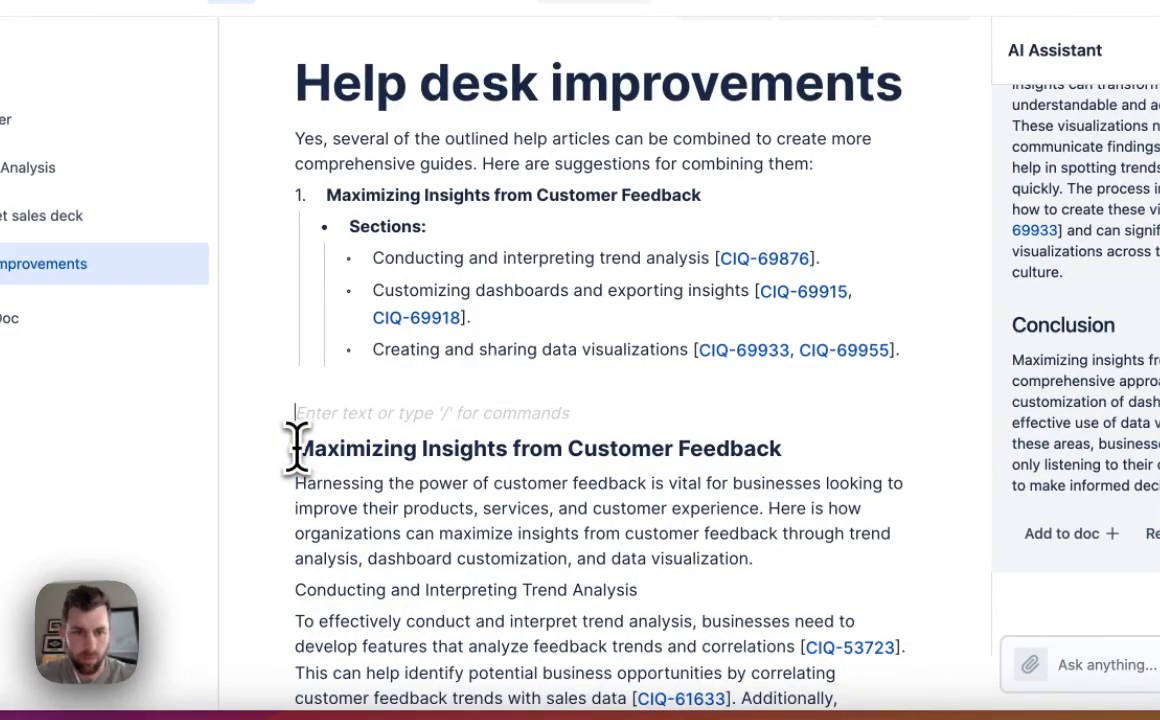
- Add the line "Article 1" above the inserted article and format it as Heading 2
scroll(381, 445, down, 1)
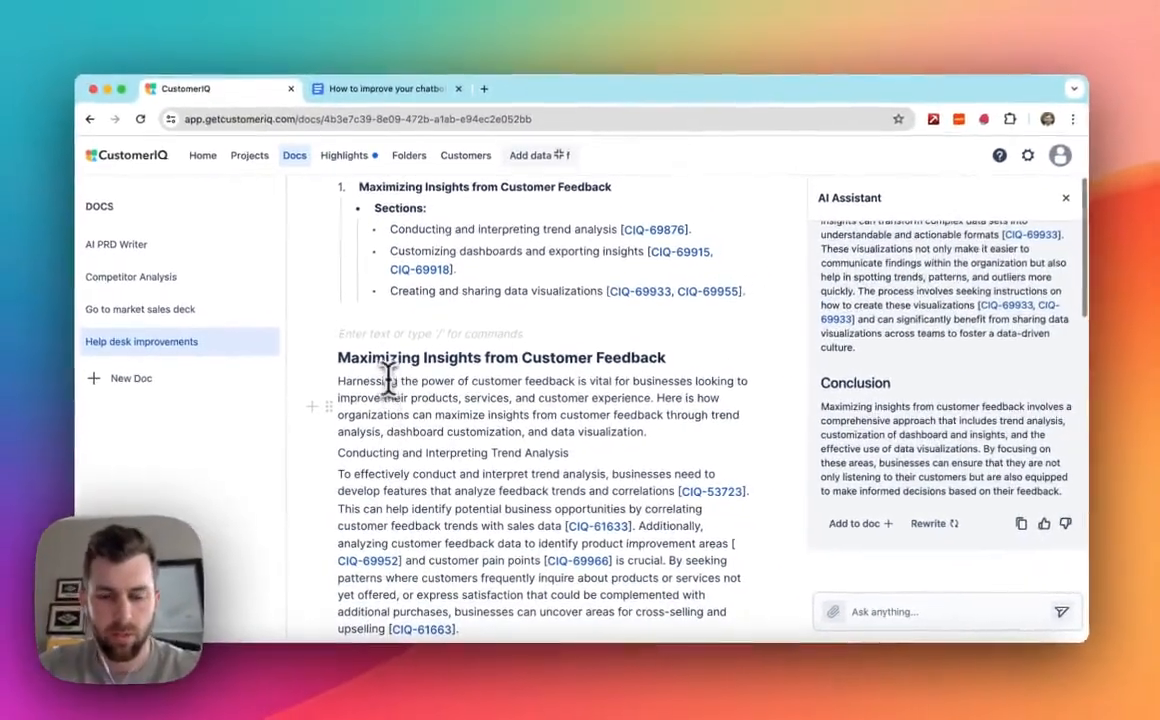
text(Arti)
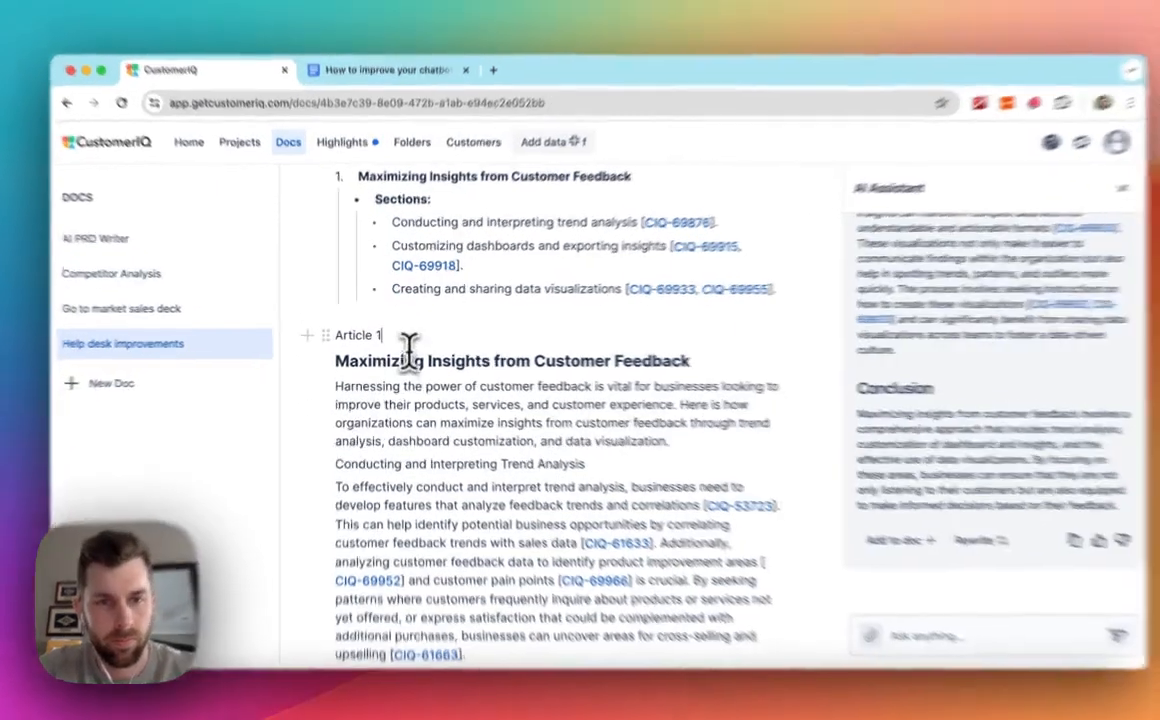
drag(390, 340, 320, 343)
click(352, 338)
triple_click(340, 340)
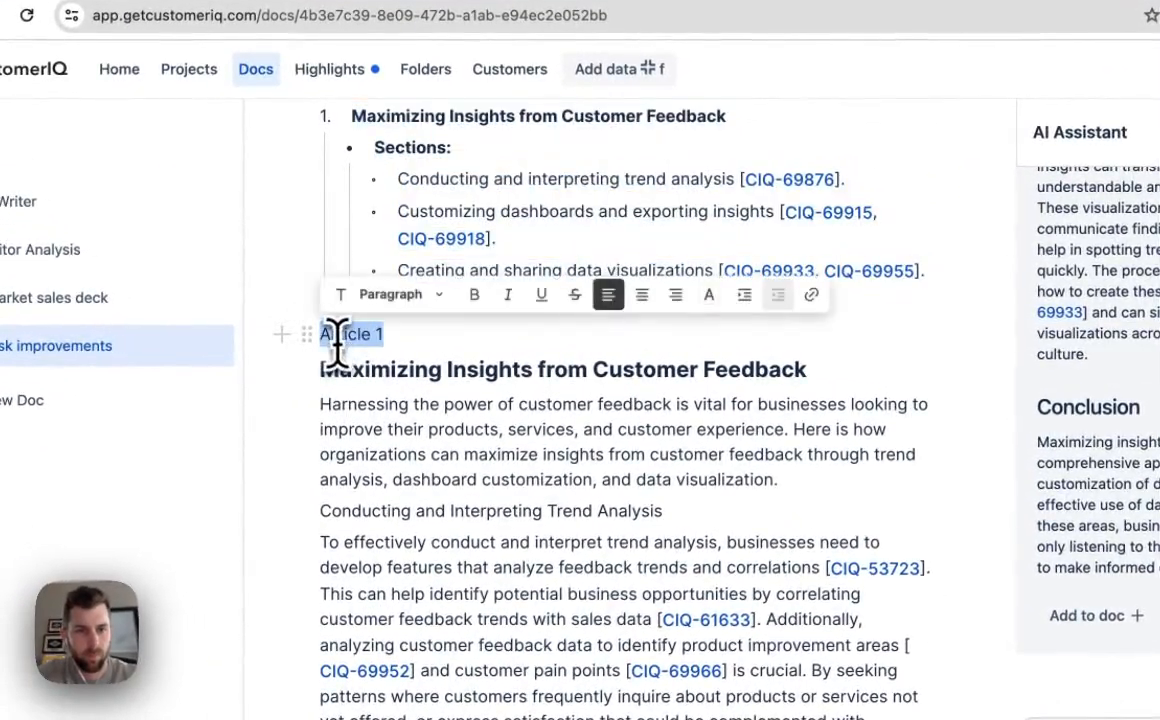
click(400, 400)
click(494, 393)
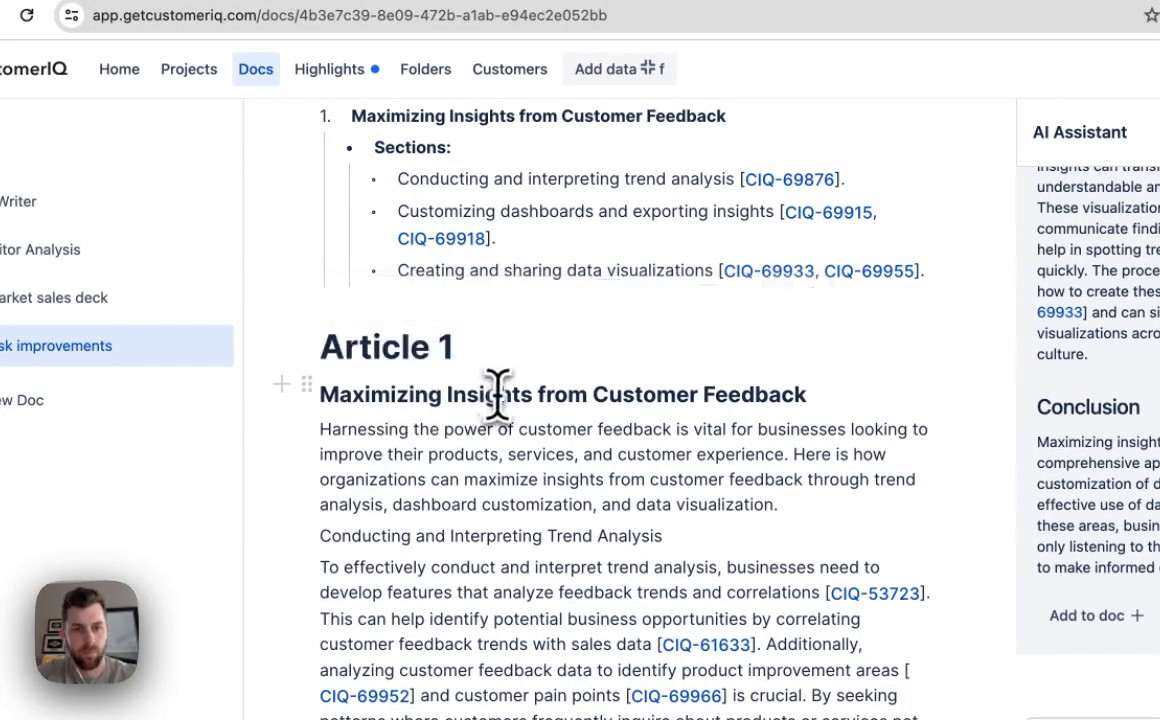
- Delete the original Maximizing Insights from Customer Feedback outline above the Article 1 heading
scroll(570, 394, down, 3)
scroll(497, 395, up, 3)
scroll(497, 393, up, 3)
drag(901, 396, 332, 240)
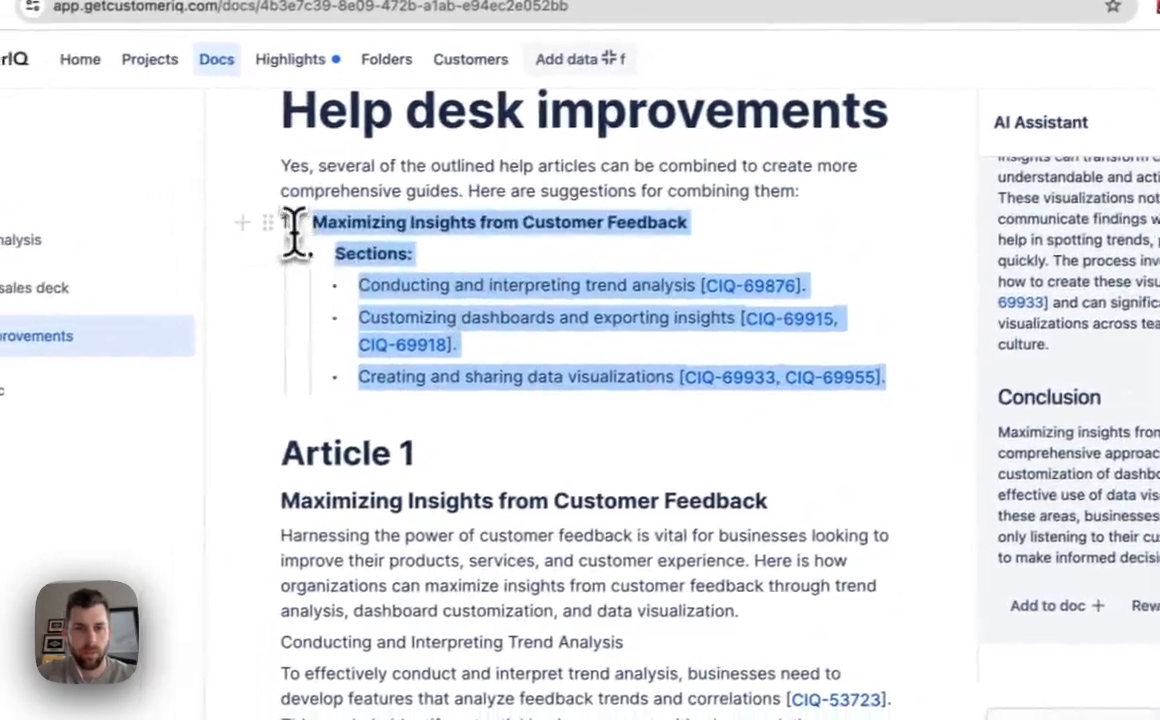
key(BackSpace)
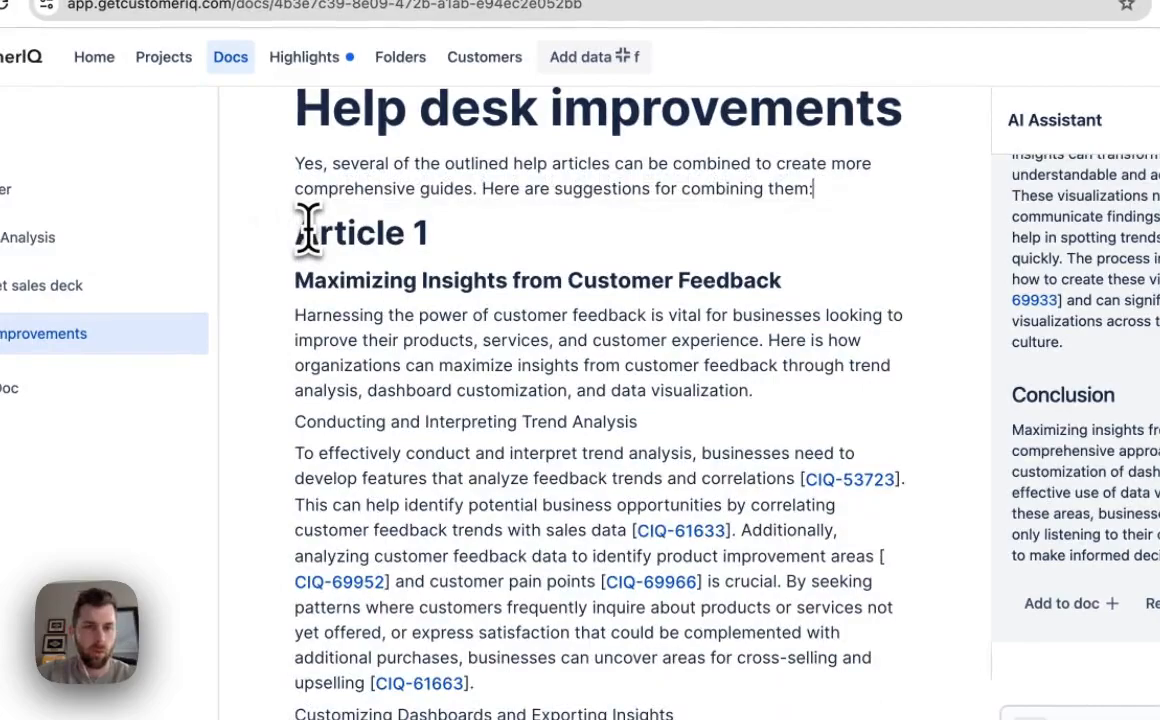
- Look through the finished article and check its cited highlights CIQ-69938 and CIQ-69952
scroll(435, 330, down, 10)
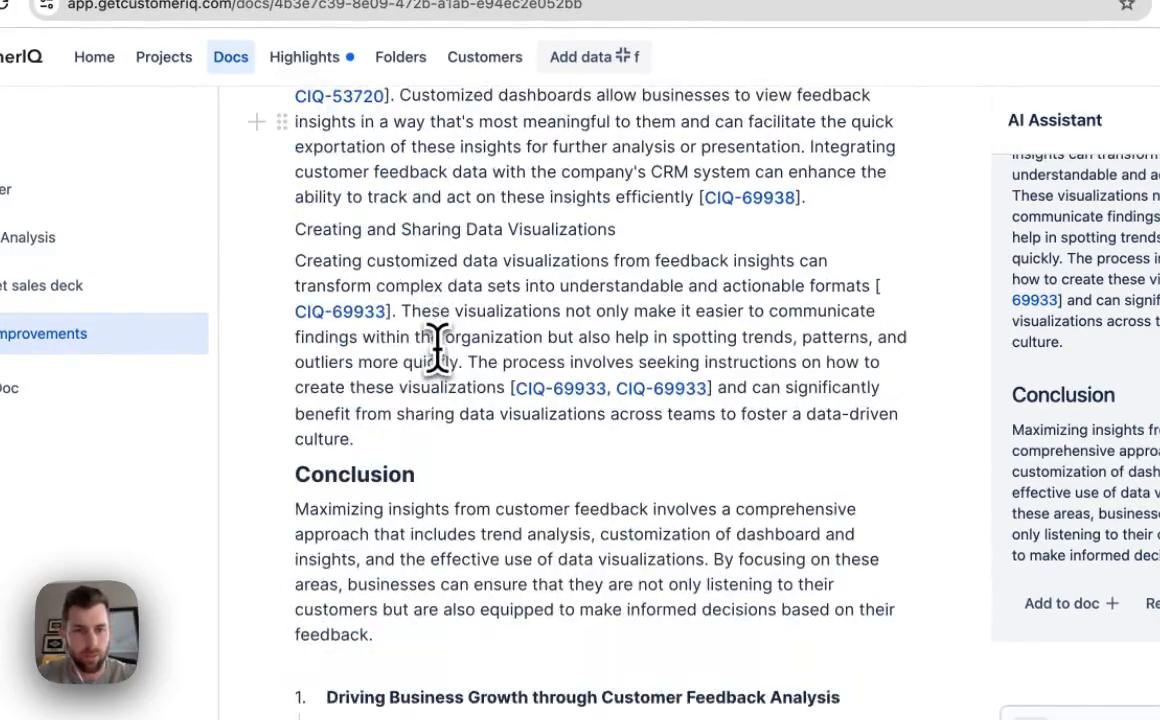
scroll(437, 348, up, 4)
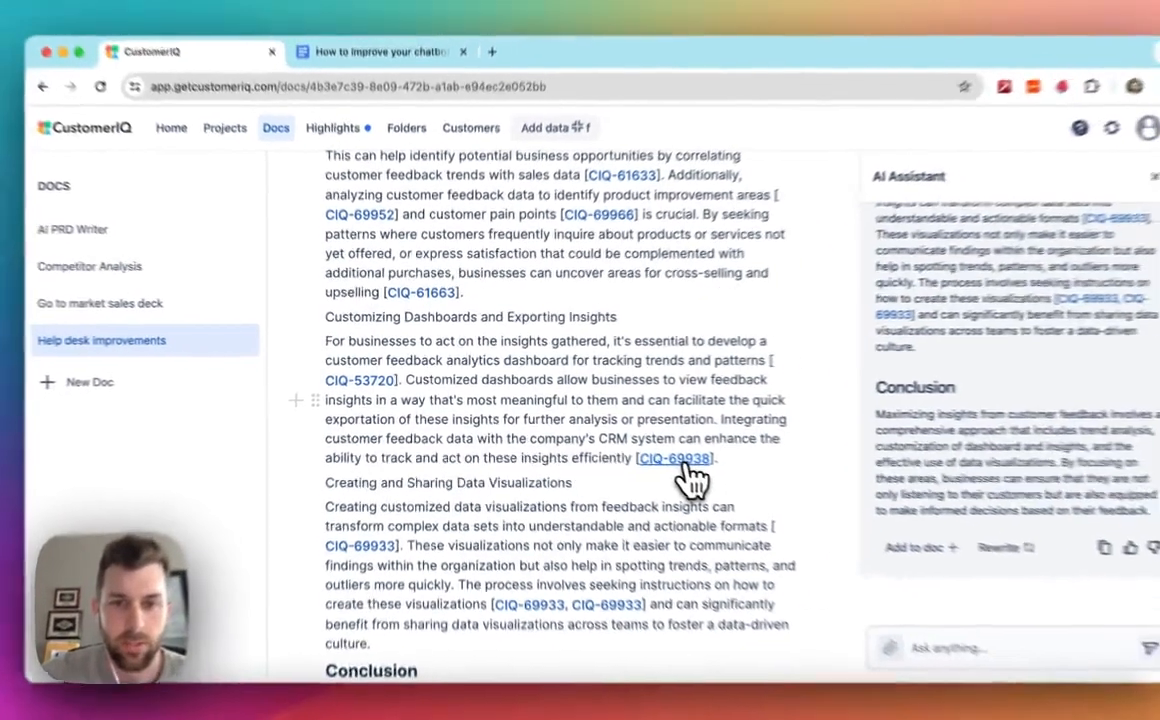
mouse_move(762, 492)
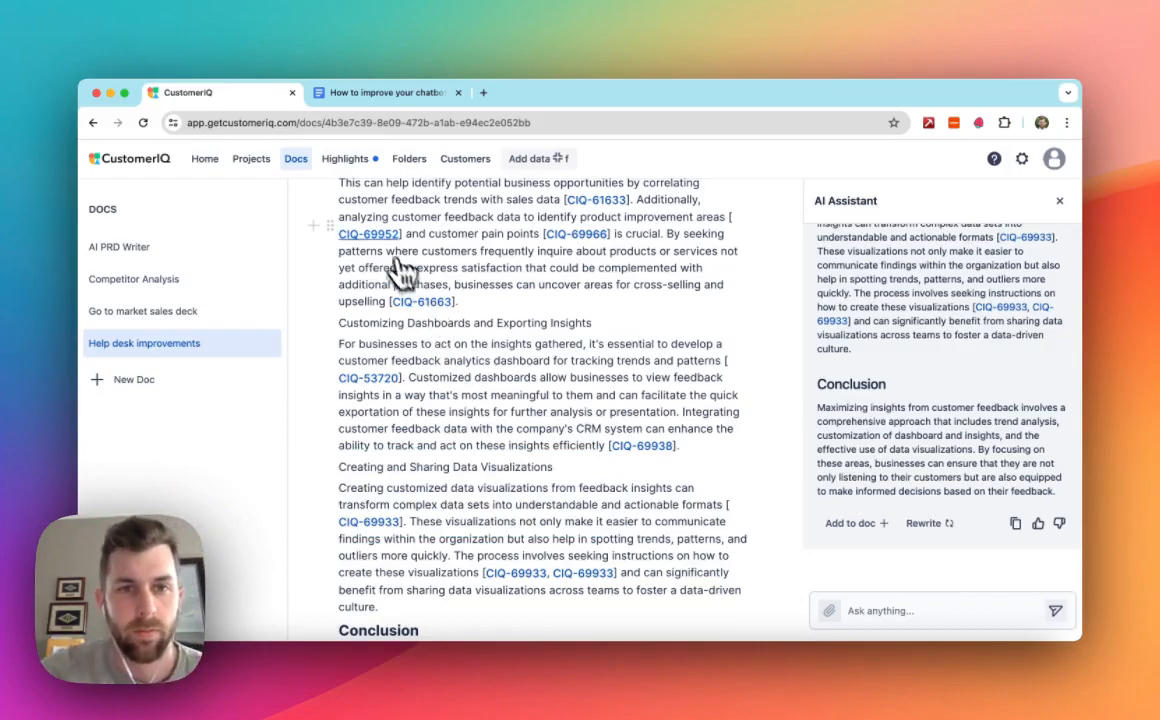
mouse_move(383, 251)
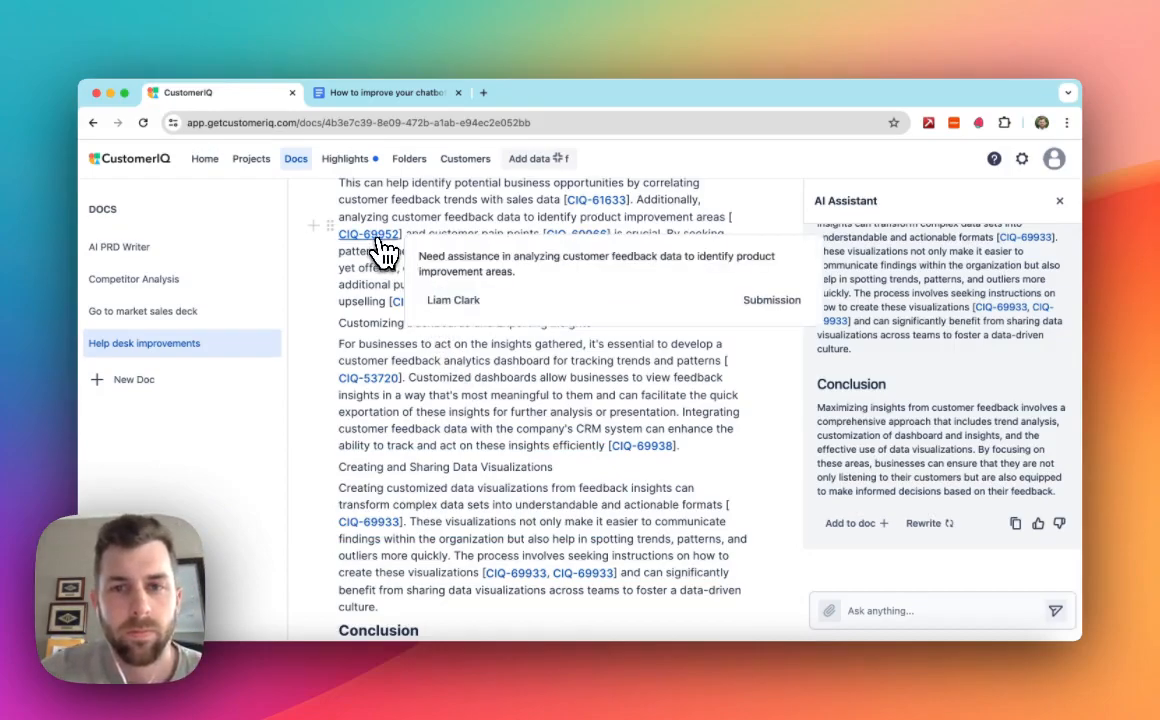
- Remove the Driving Business Growth through Customer Feedback Analysis outline with its sections from below the article's conclusion
scroll(360, 250, down, 10)
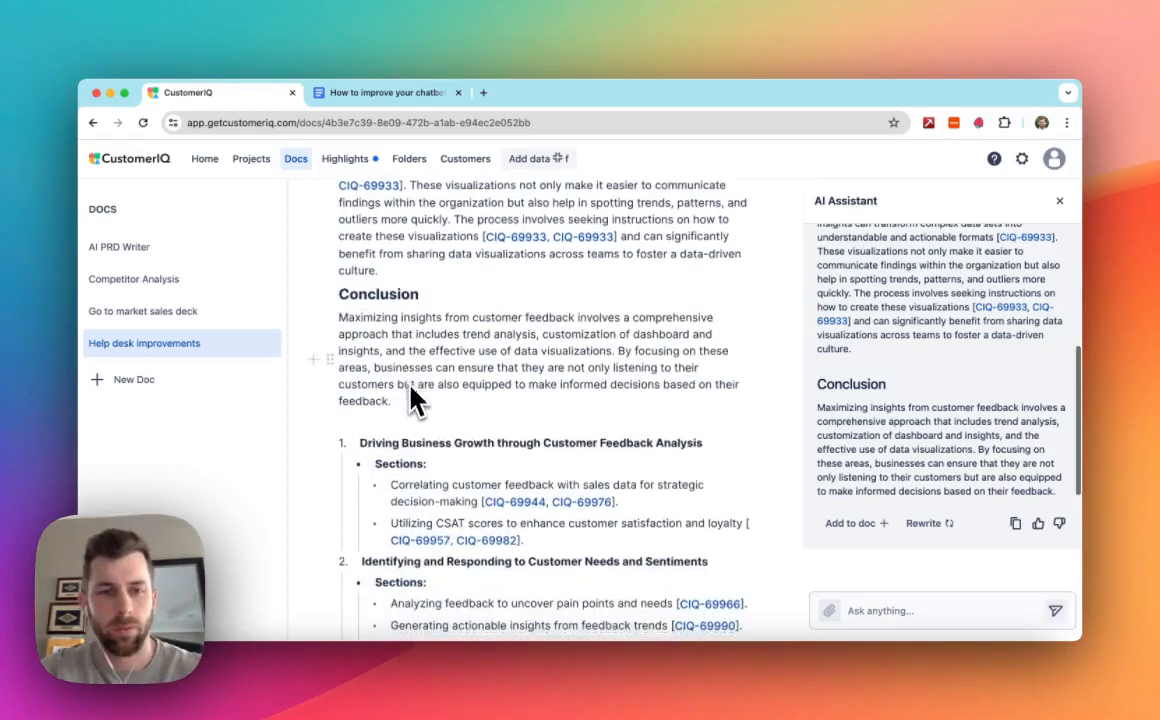
drag(360, 295, 583, 392)
key(BackSpace)
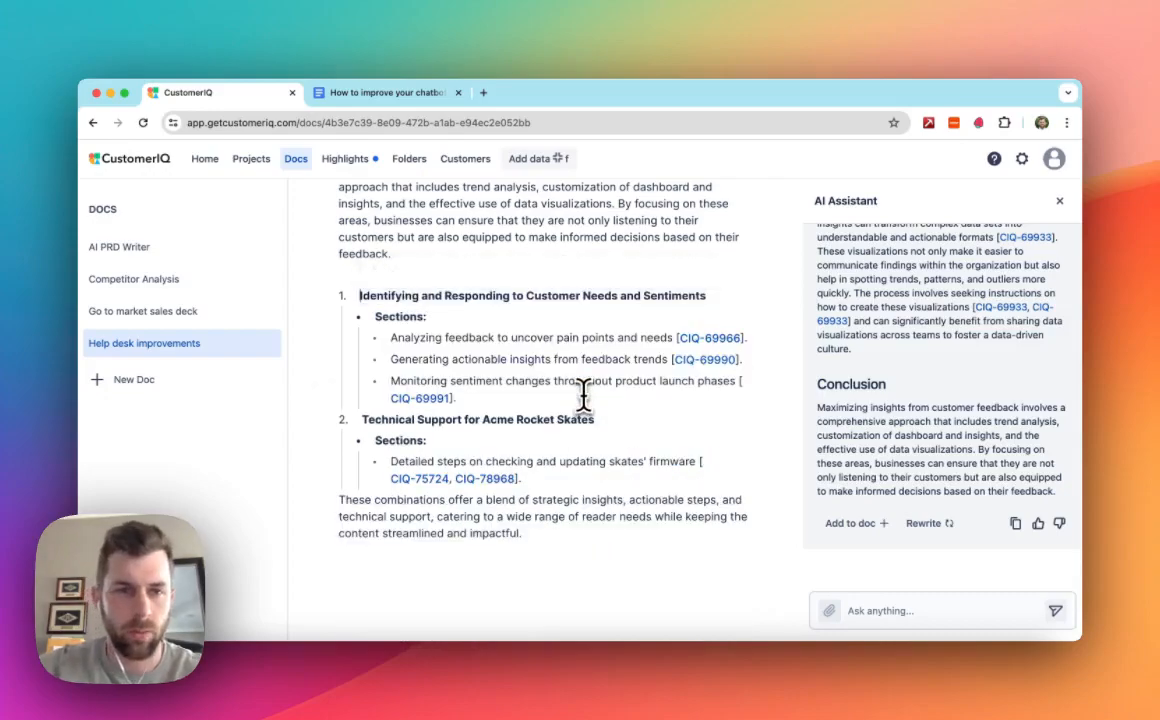
- Ask the AI Assistant "Help me write this help article:" with the Identifying and Responding to Customer Needs and Sentiments outline and its sections
drag(360, 295, 600, 385)
scroll(650, 420, down, 2)
click(886, 612)
text(Help me writ this a)
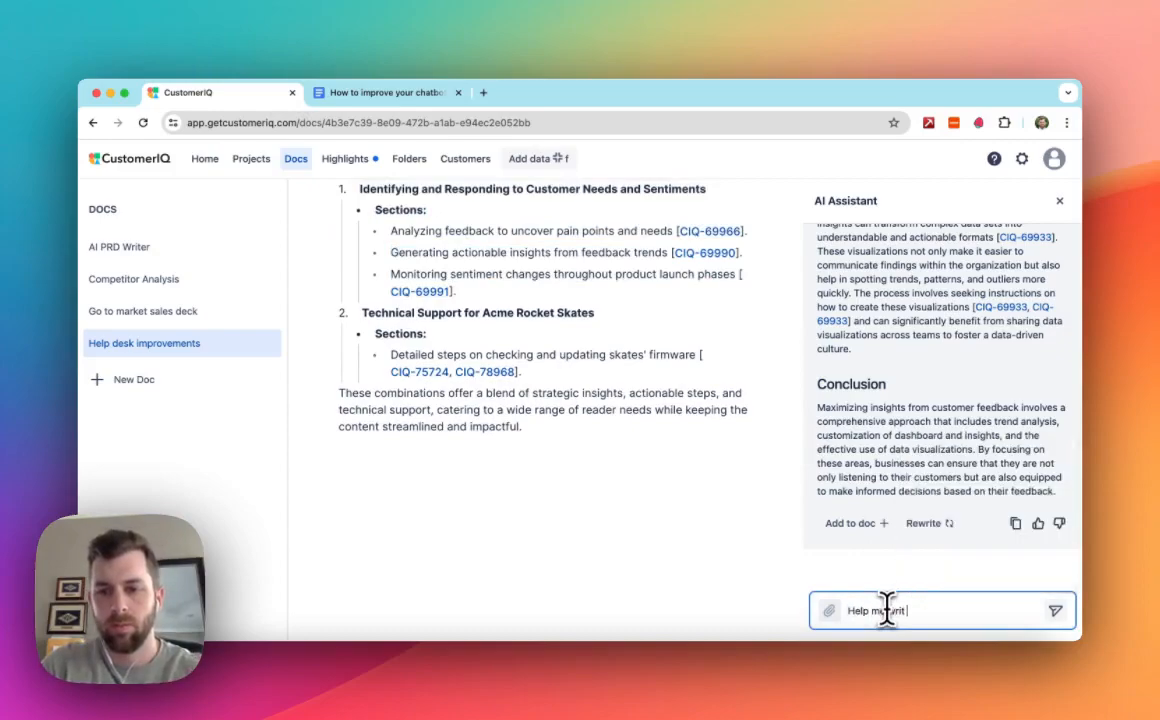
key(BackSpace)
key(BackSpace)
text(e this help article)
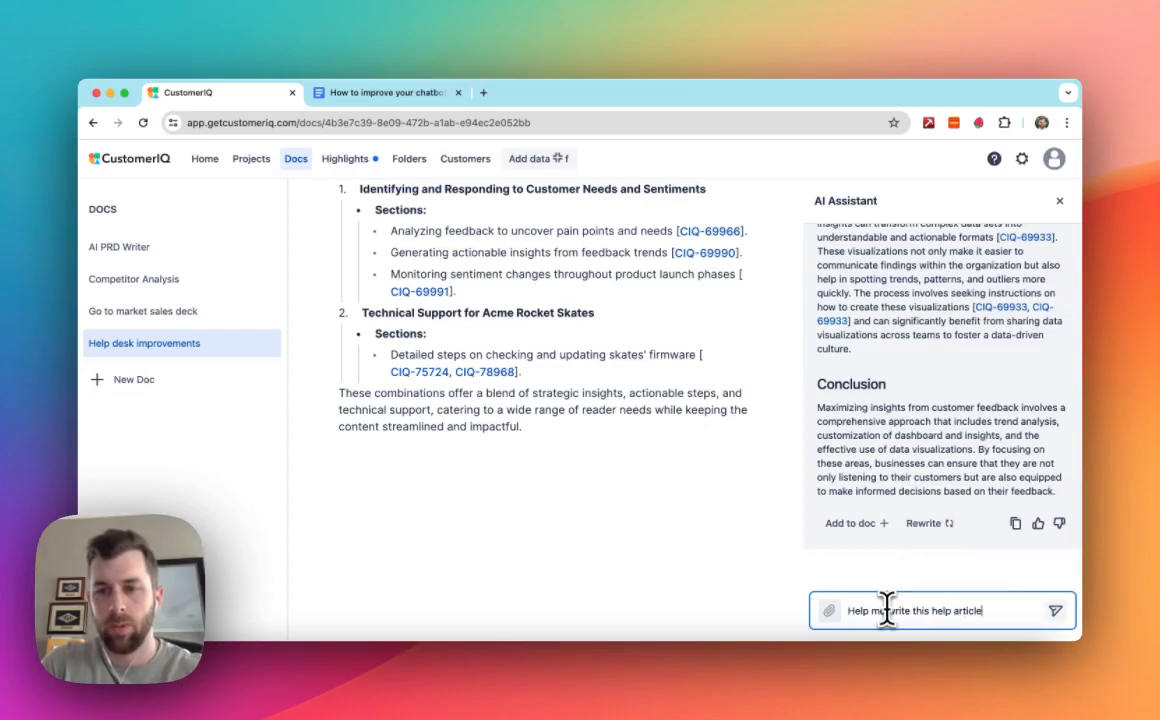
key(Return)
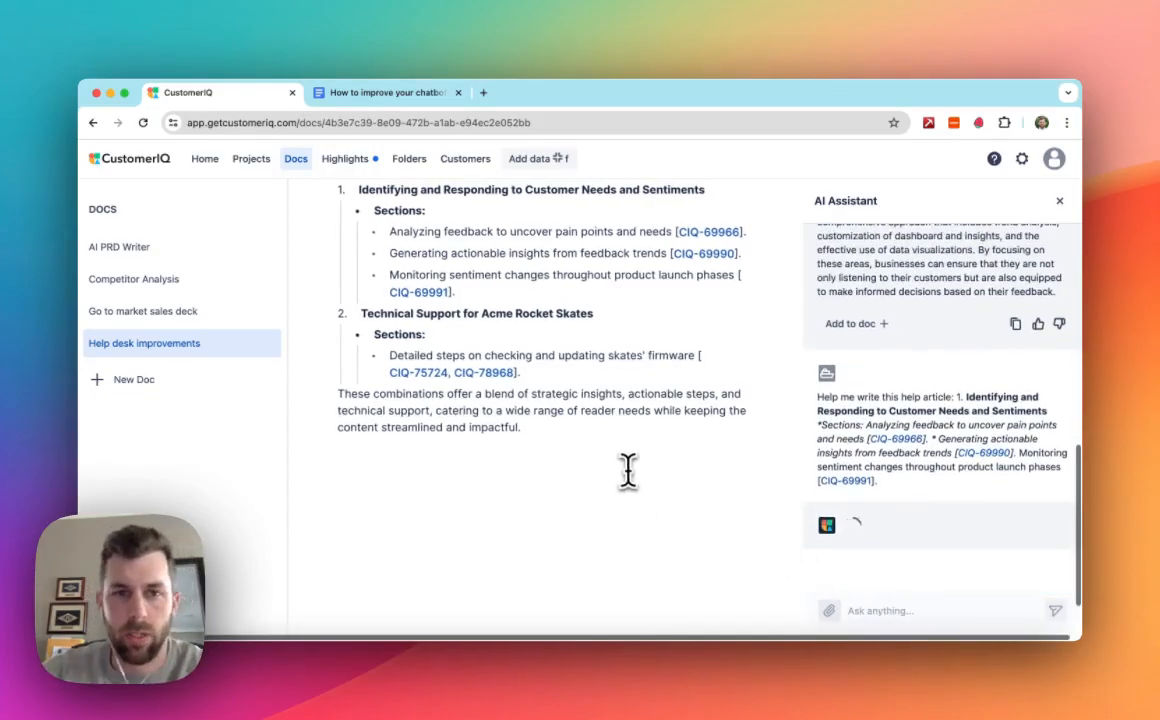
- Insert the generated Identifying and Responding to Customer Needs and Sentiments article on a new line below the first article's conclusion
scroll(585, 427, up, 2)
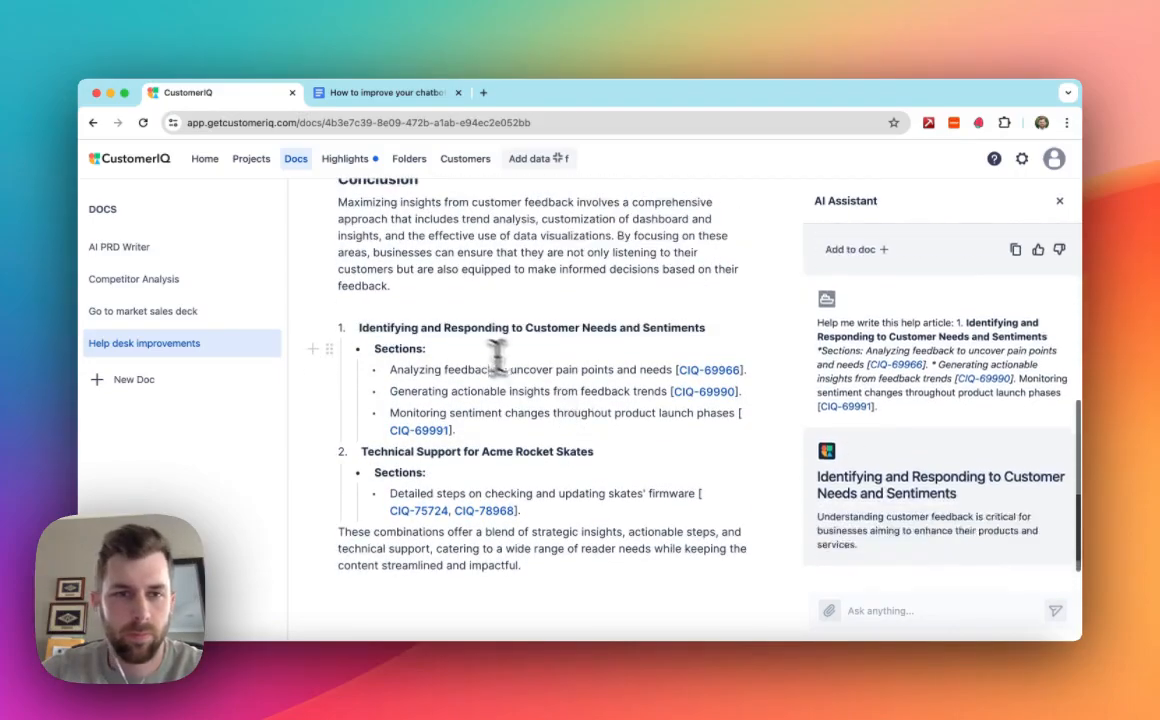
click(410, 308)
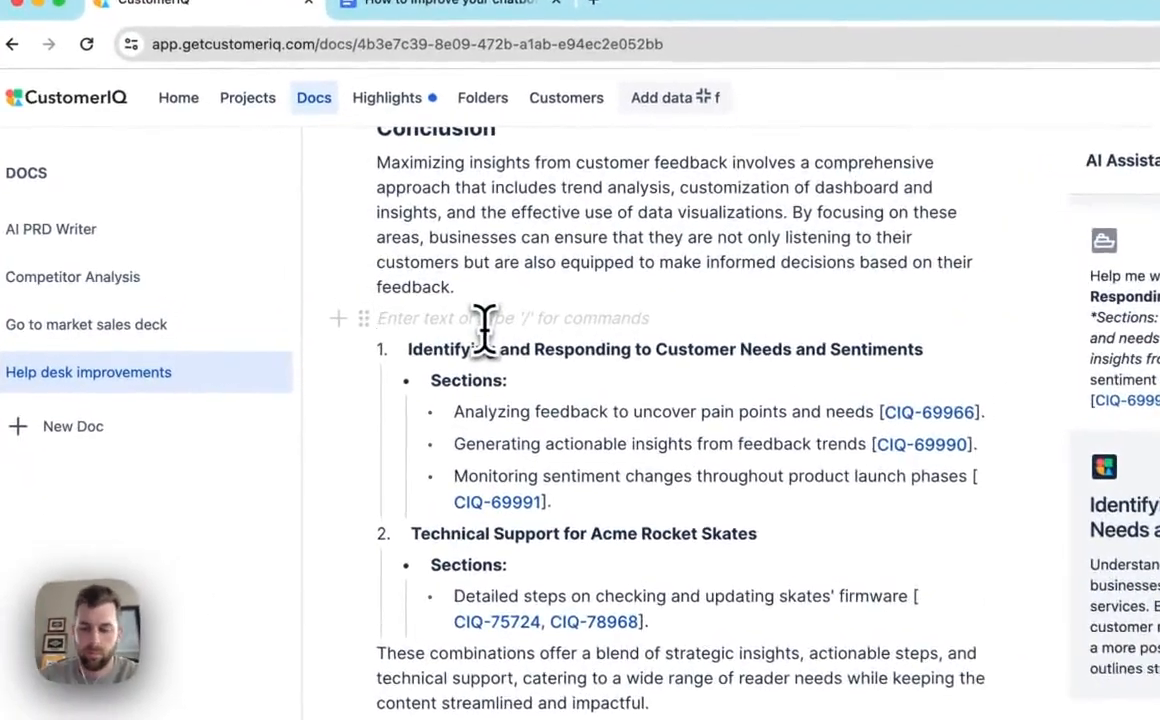
key(Return)
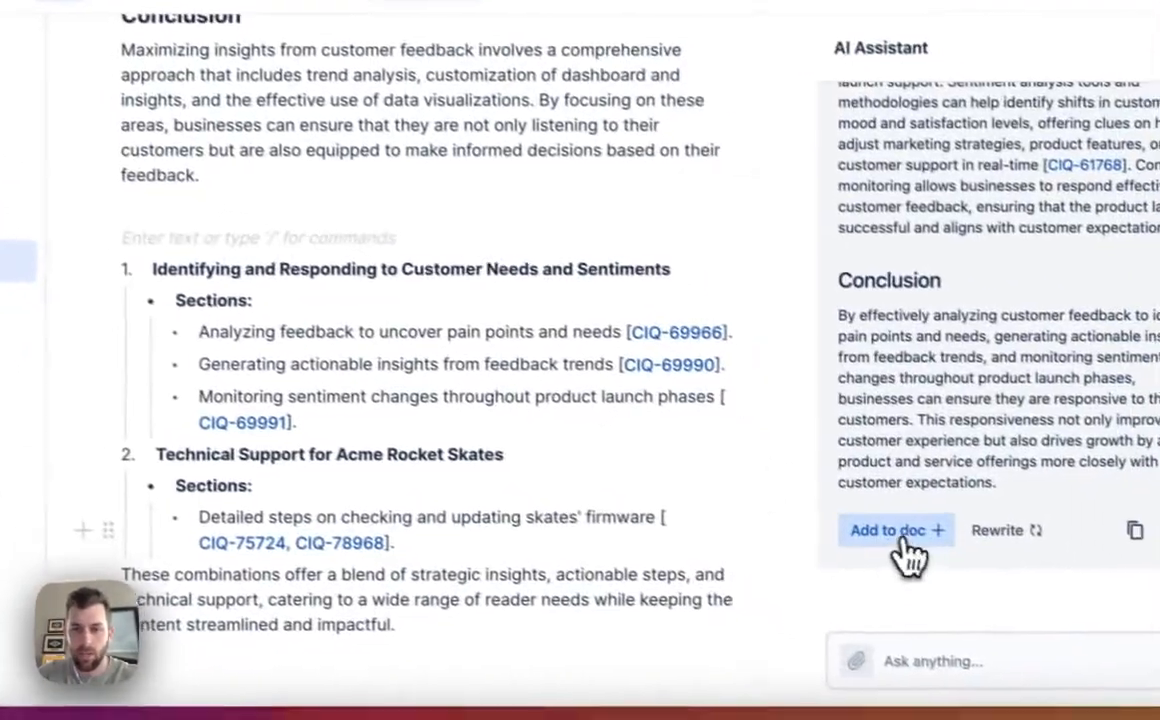
click(895, 531)
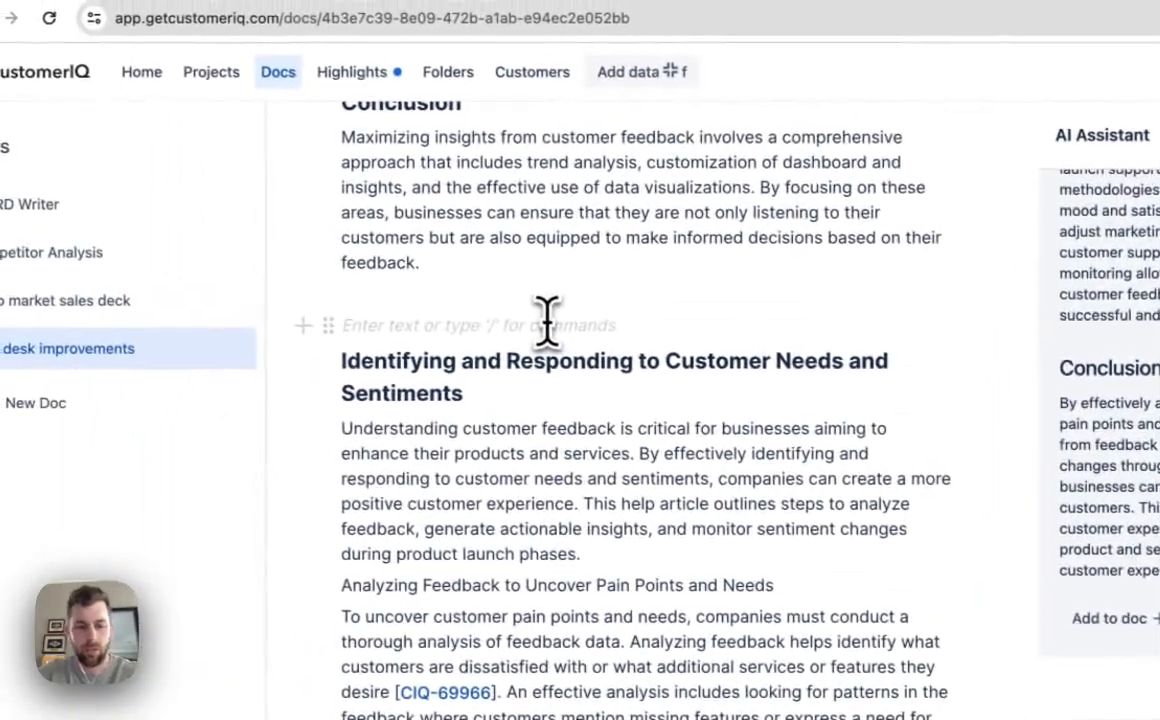
- Add the line "Article 2" above the newly inserted article and format it as Heading 2
text(Article 2)
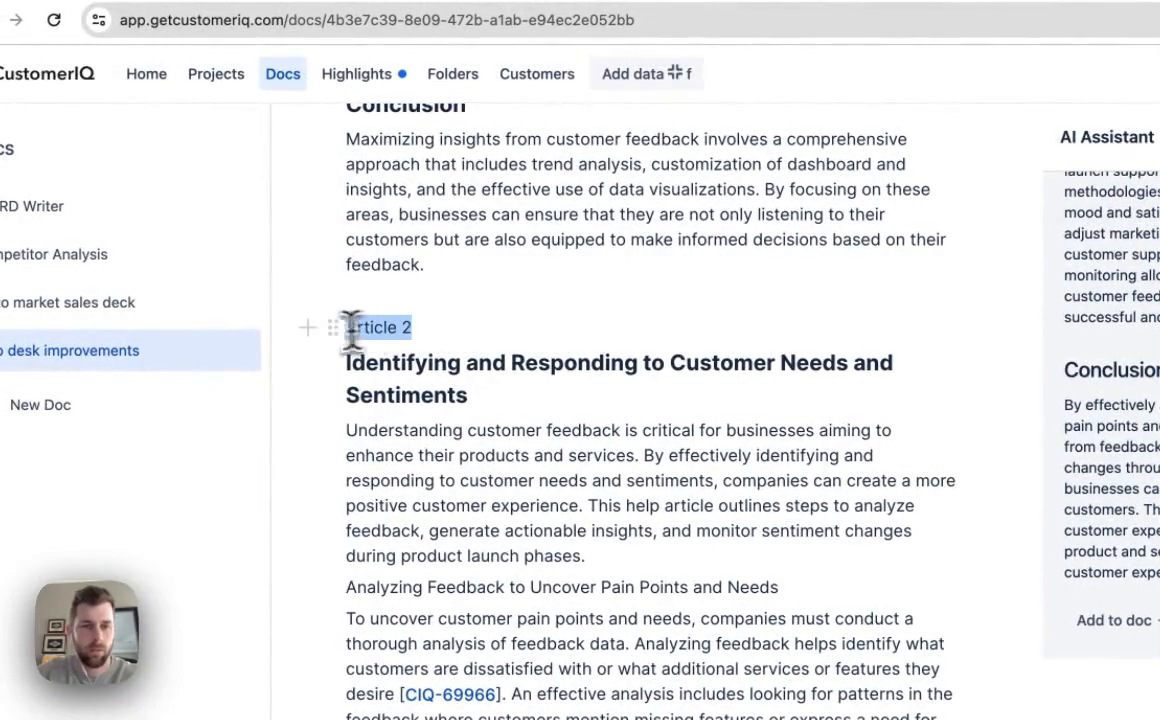
drag(350, 328, 368, 328)
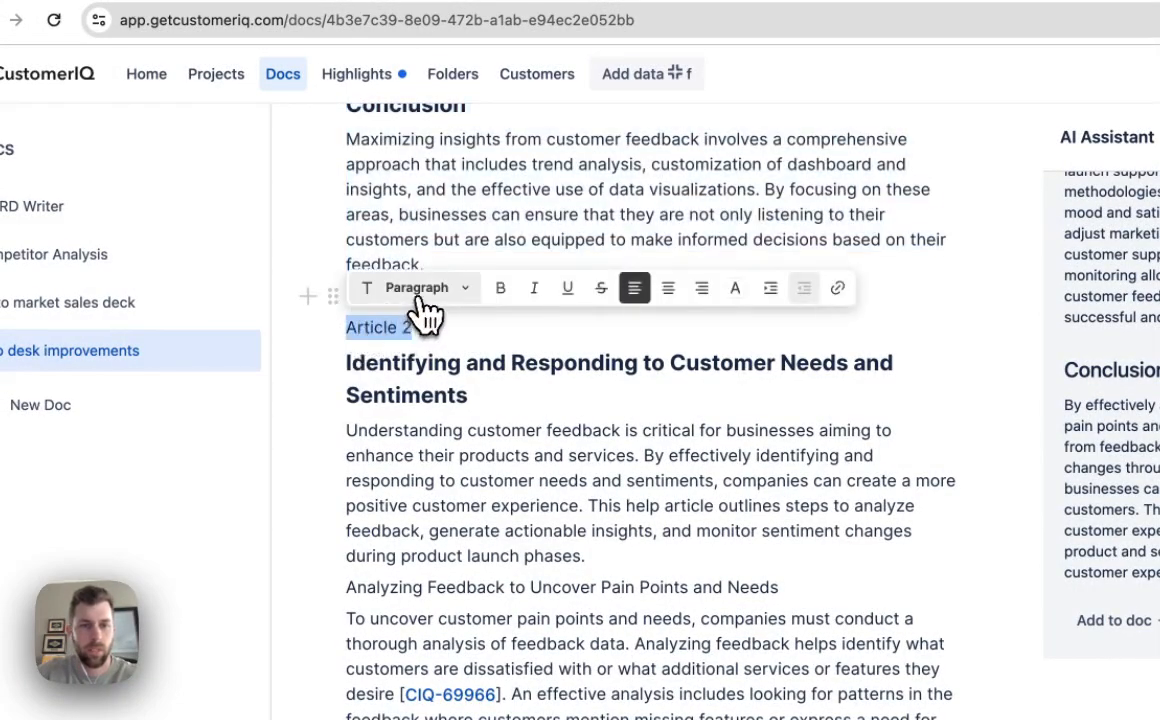
click(470, 420)
- Delete the two remaining numbered outlines and the closing "These combinations offer" paragraph below the second article's conclusion
scroll(546, 406, down, 5)
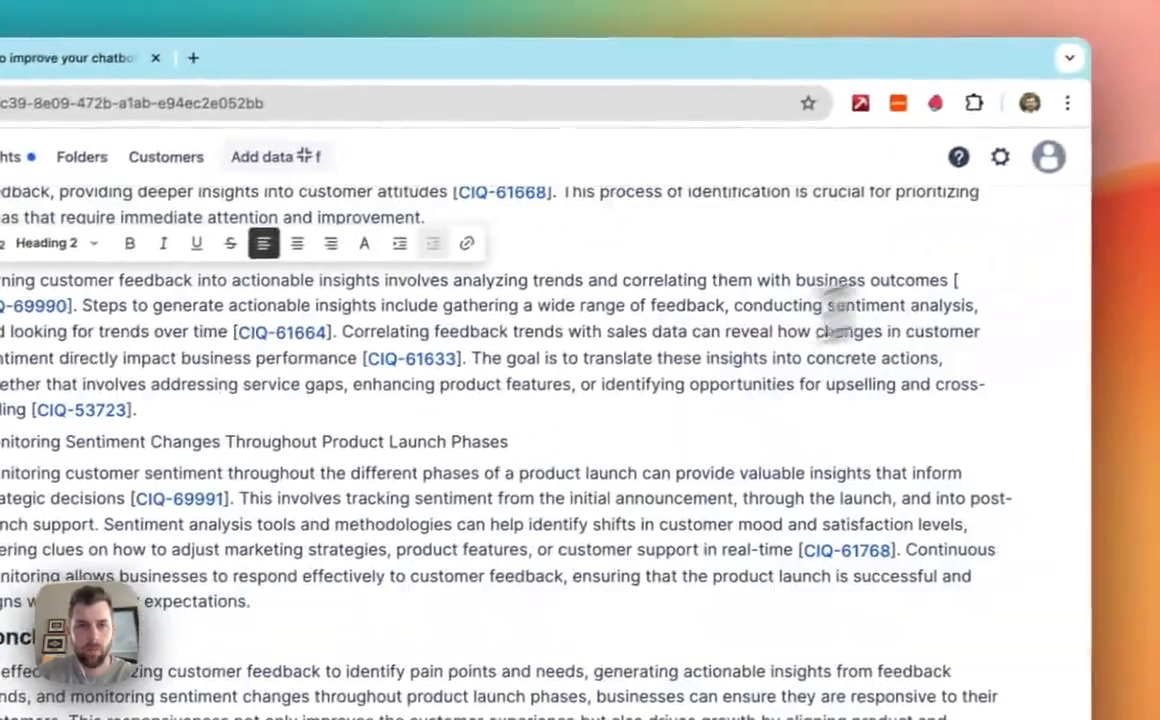
scroll(835, 315, down, 4)
scroll(516, 411, up, 2)
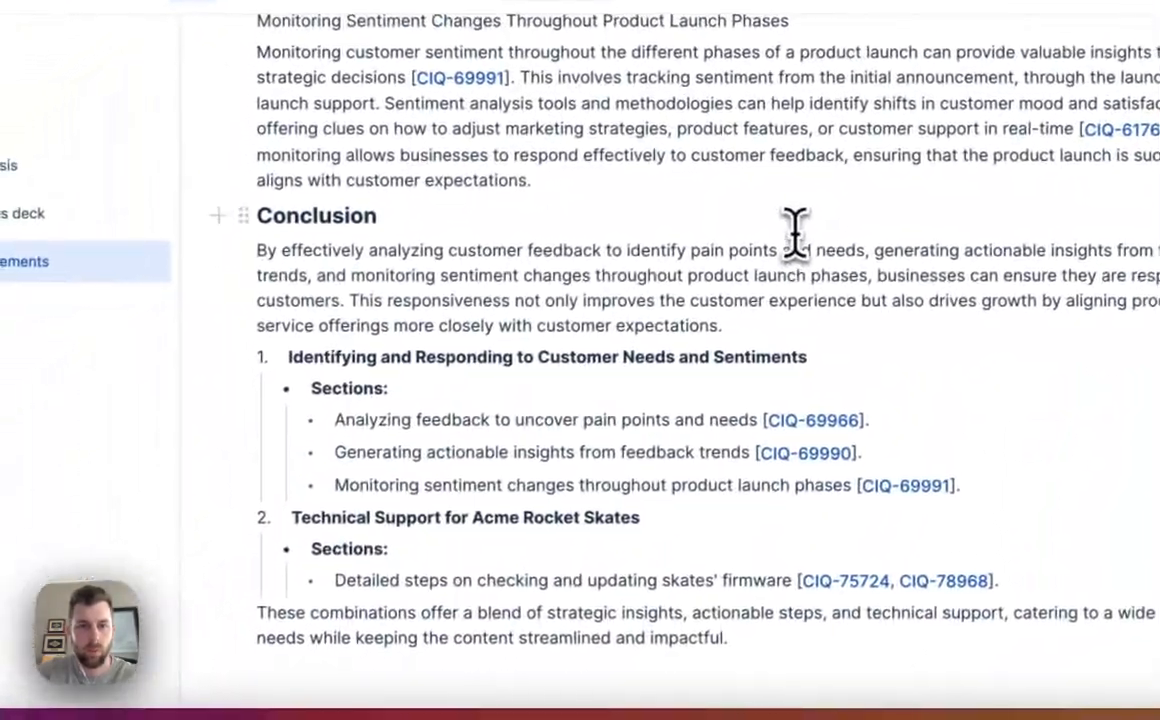
scroll(430, 447, down, 2)
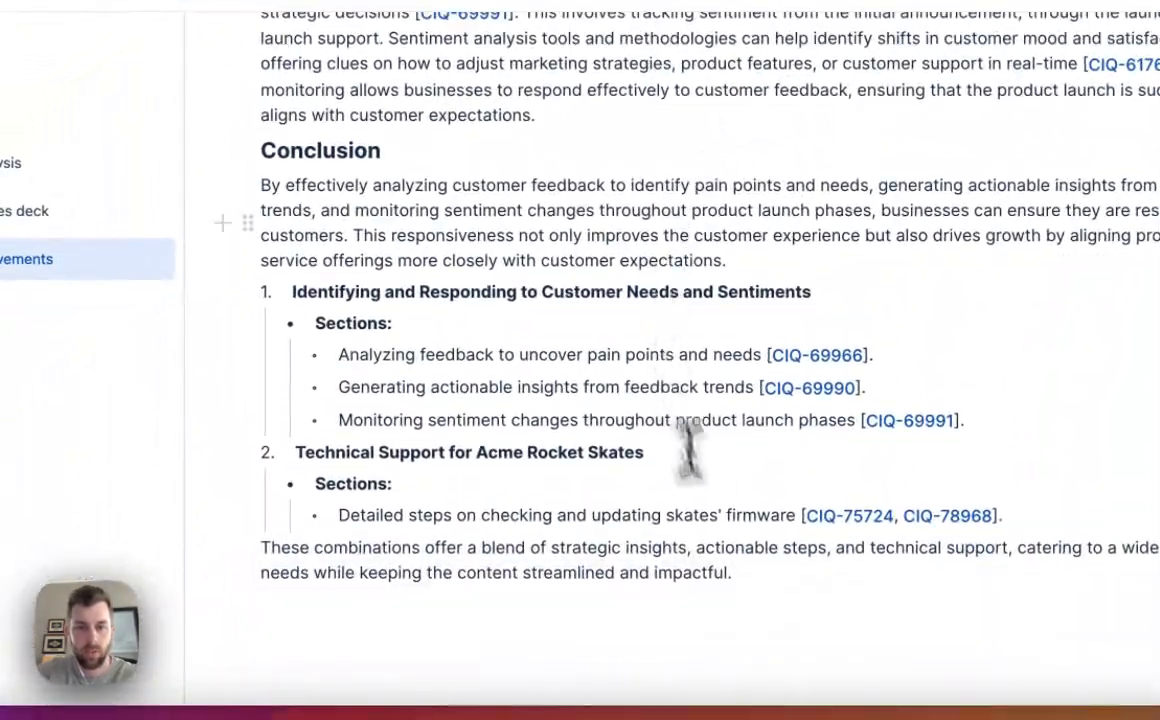
drag(751, 566, 210, 297)
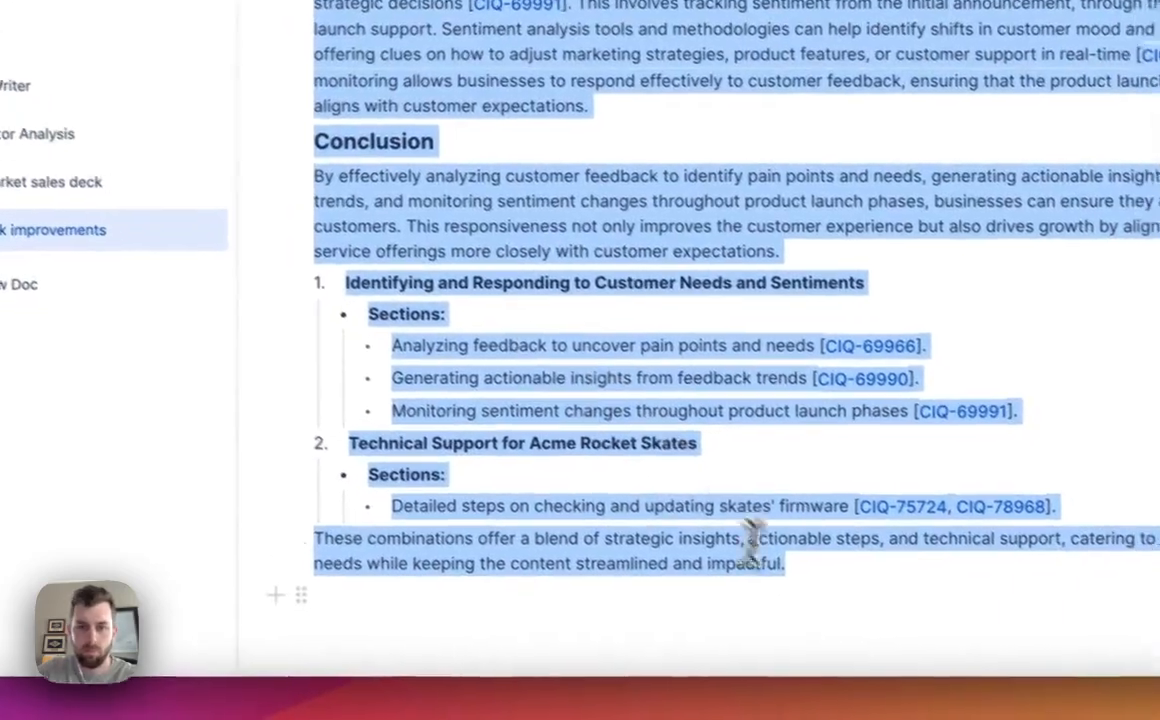
click(822, 606)
drag(830, 592, 407, 382)
drag(345, 345, 318, 268)
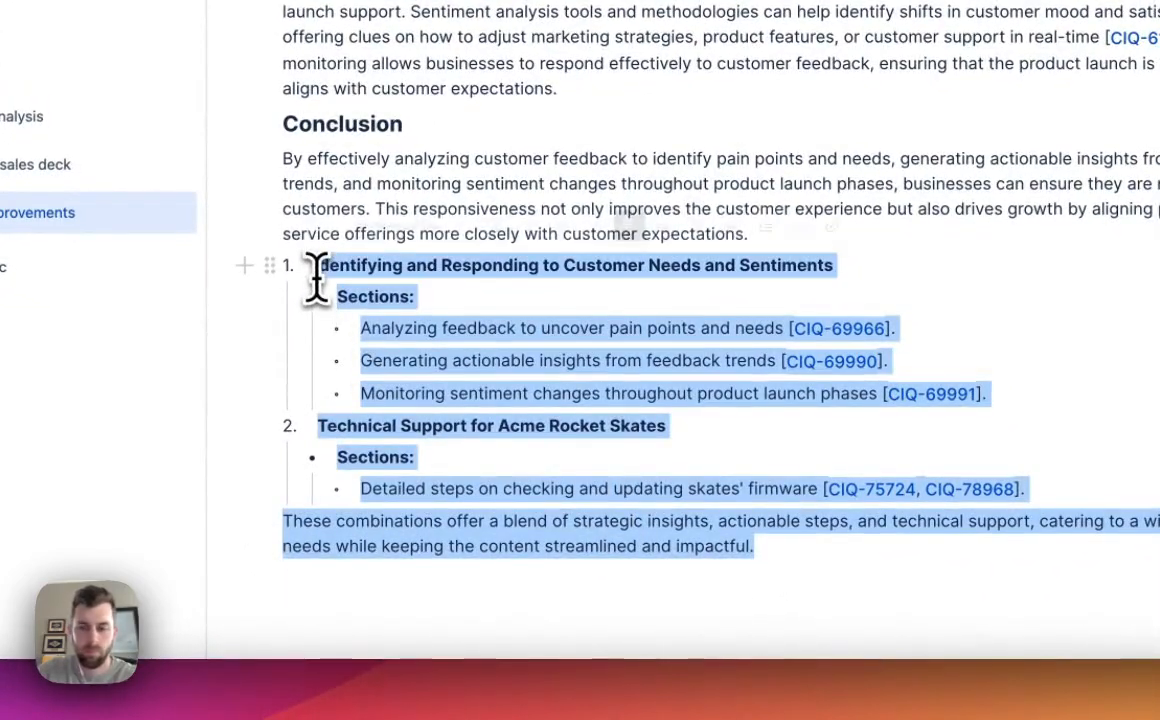
key(BackSpace)
key(BackSpace)
scroll(531, 324, up, 10)
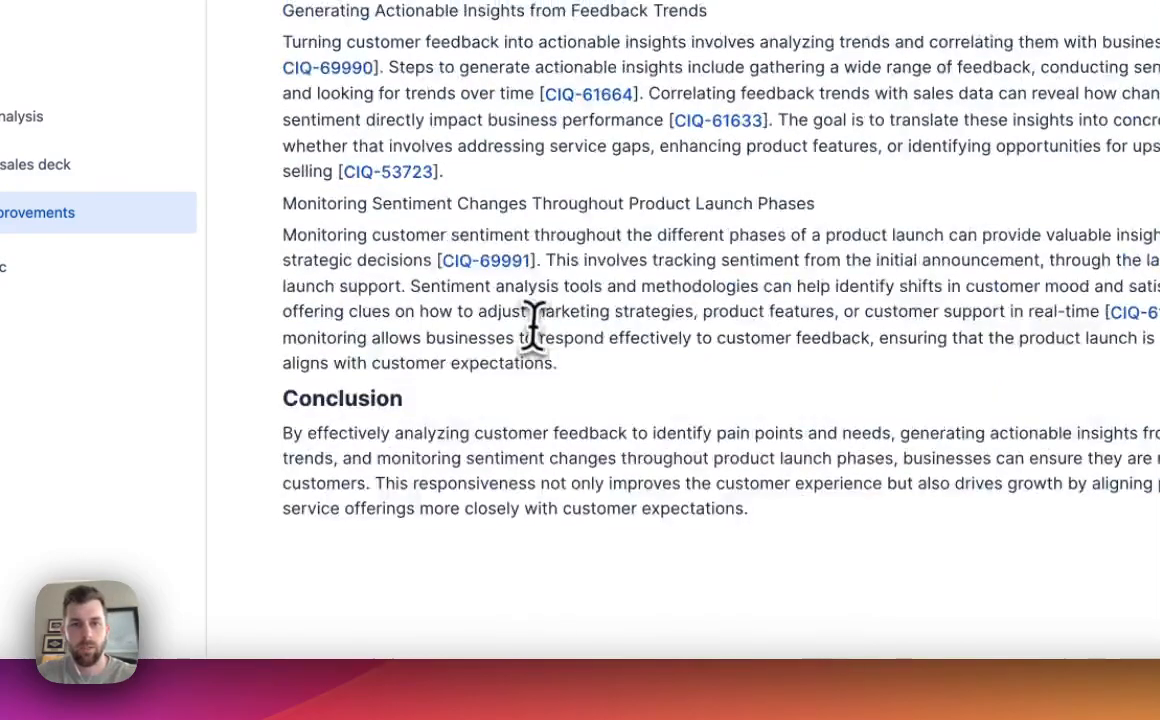
scroll(383, 287, down, 1)
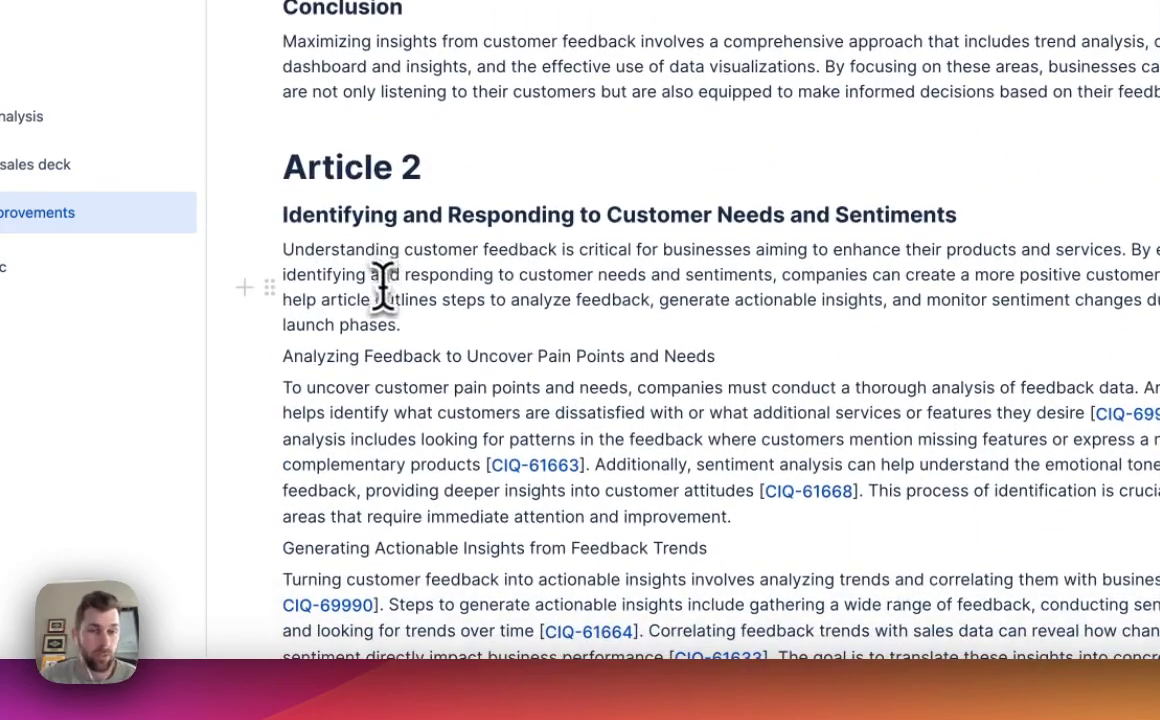